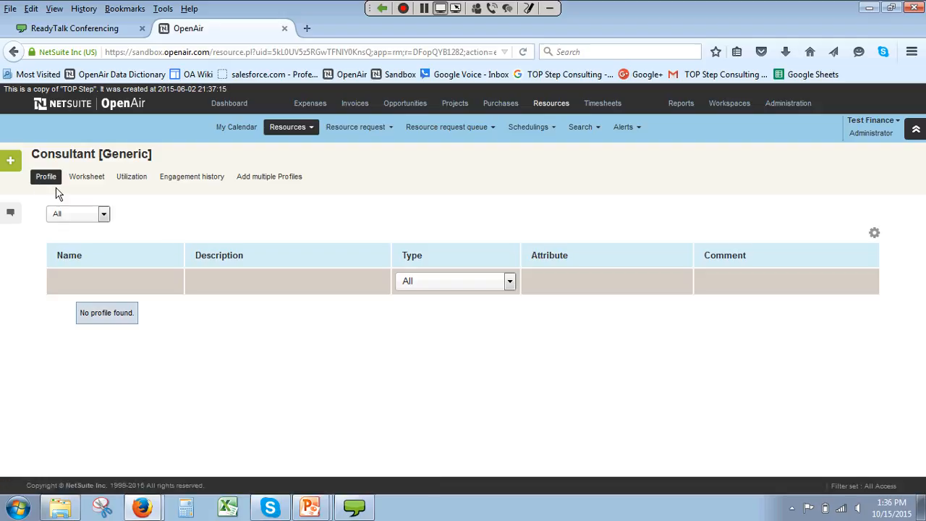
Step: Add a Technology profile for OpenAir with expertise 1-5 configured/deployed, and save it while starting another profile
click(11, 166)
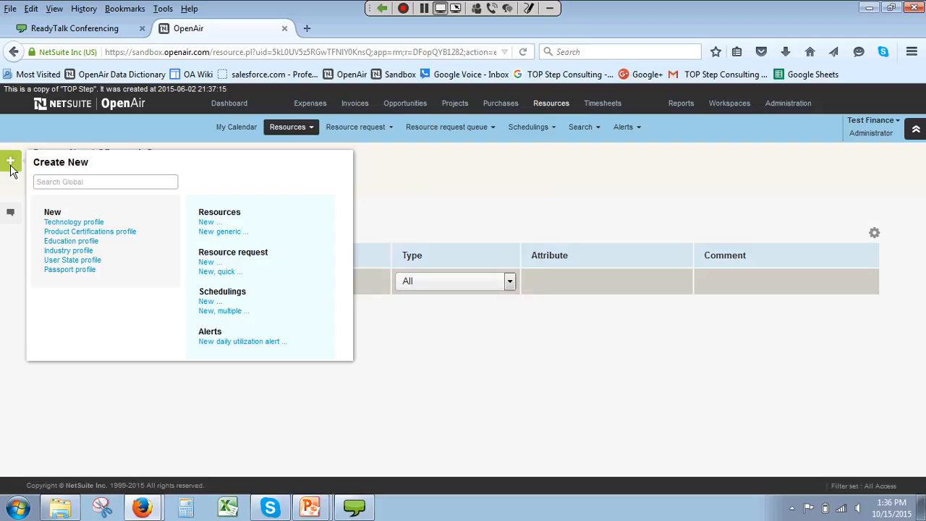
click(66, 224)
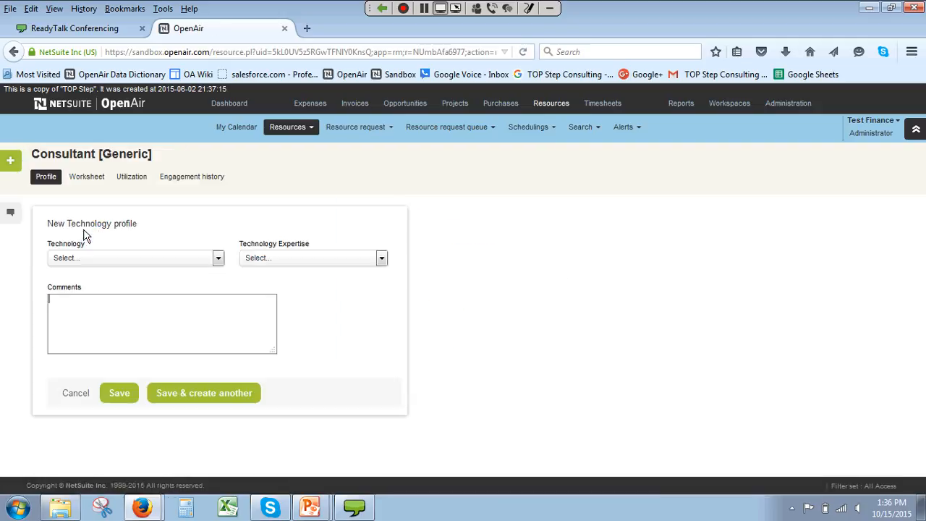
click(124, 263)
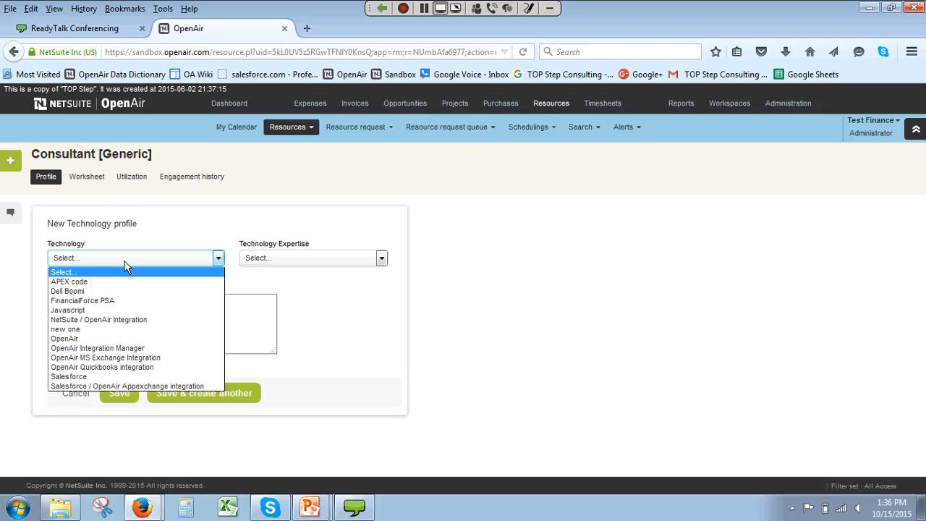
click(120, 331)
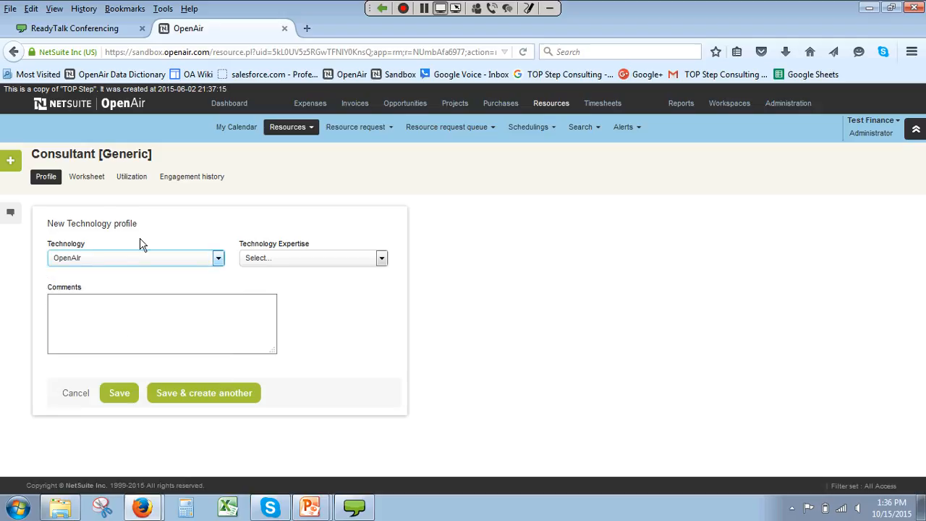
click(279, 257)
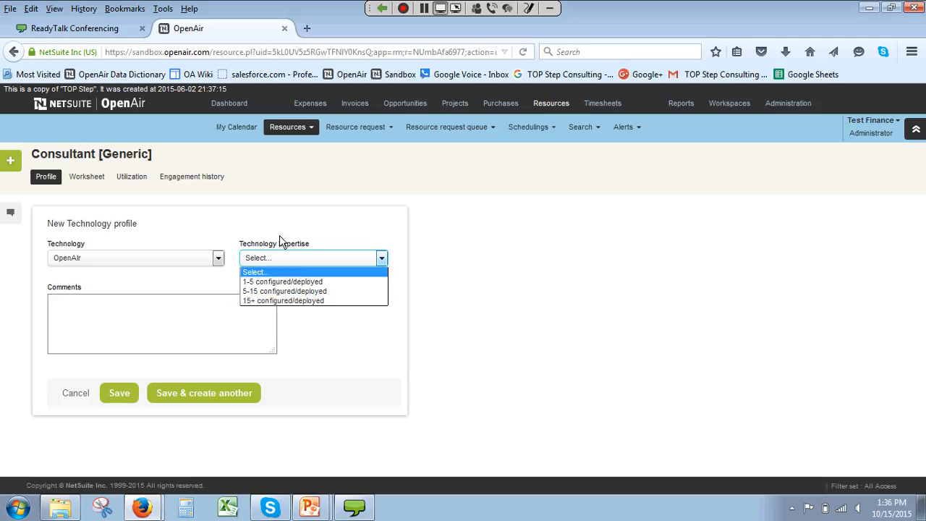
click(293, 281)
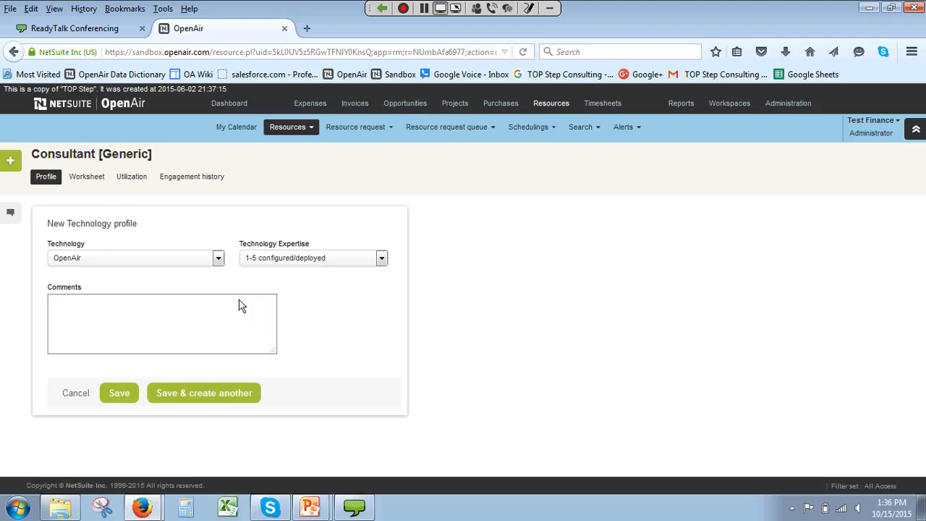
click(161, 392)
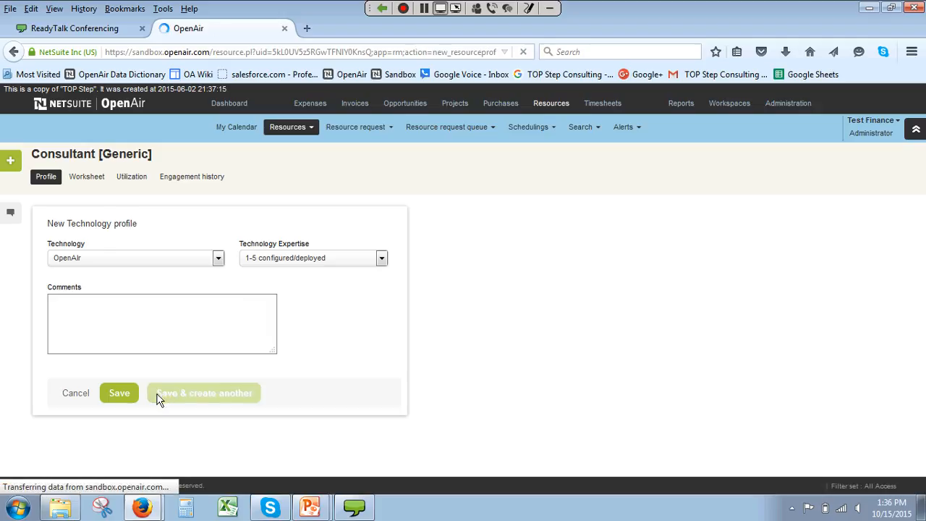
Step: Add a Salesforce technology profile with expertise 1-5 configured/deployed, and save it while starting another
click(174, 282)
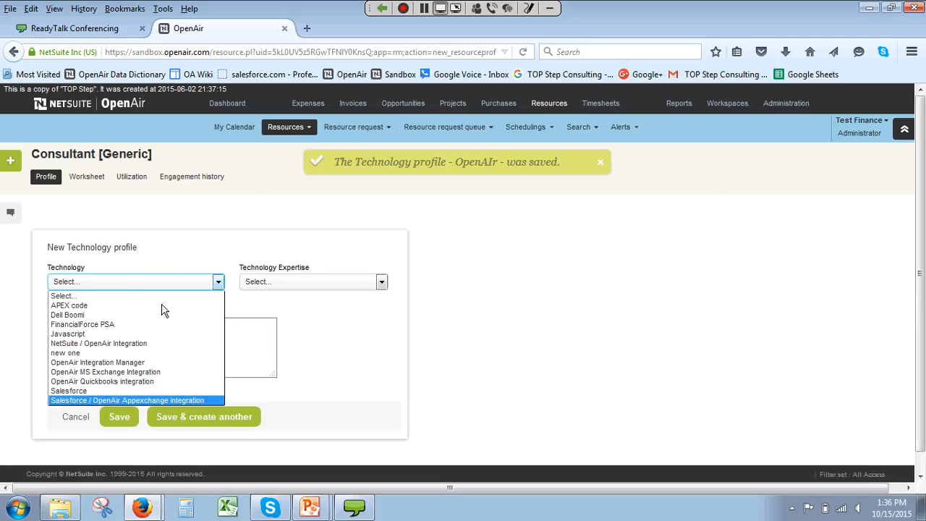
click(161, 391)
click(304, 285)
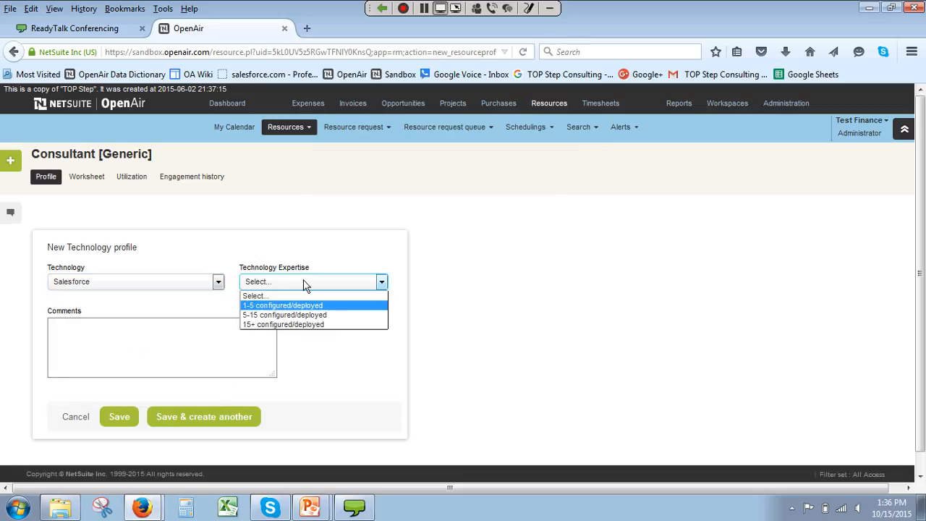
click(299, 305)
click(222, 418)
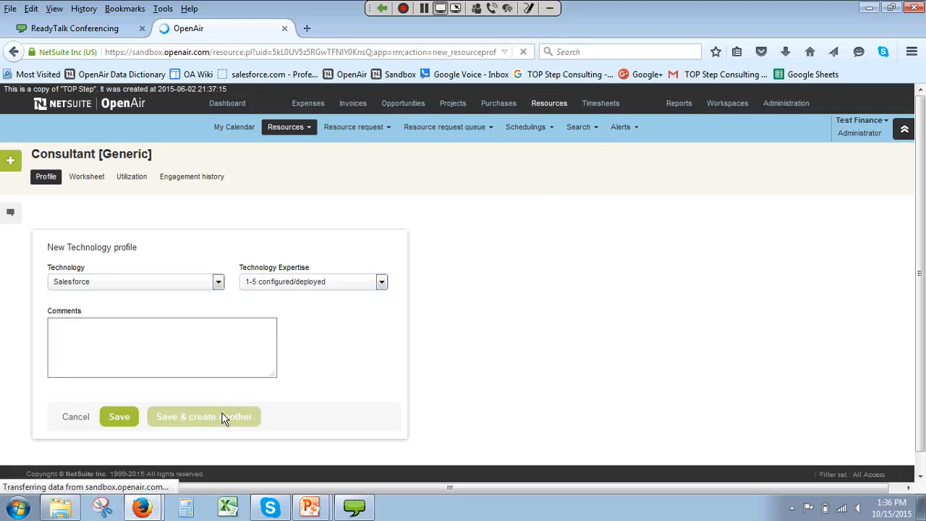
click(147, 282)
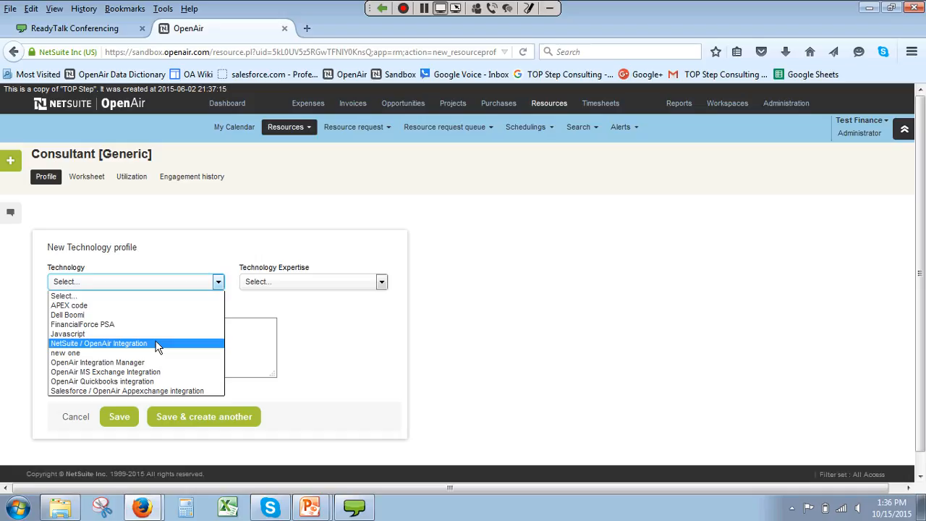
key(Down)
key(Down)
key(Down)
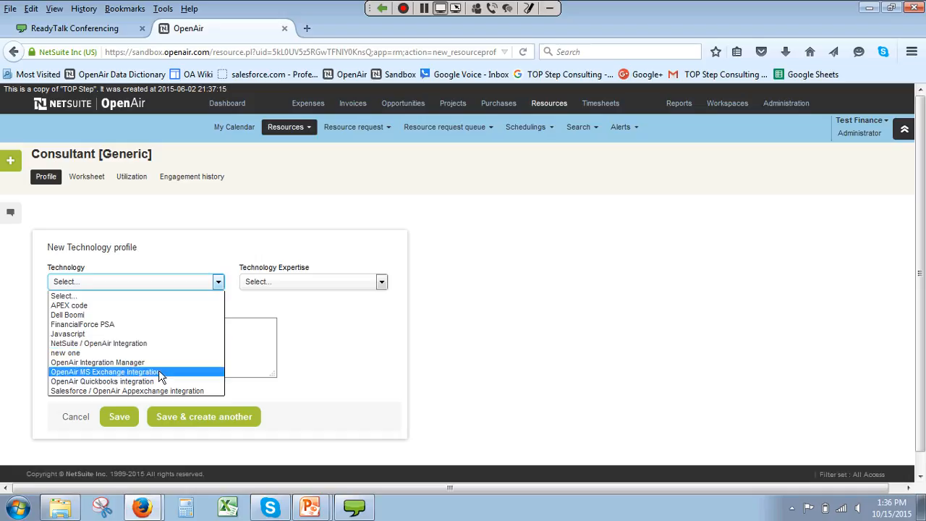
click(147, 257)
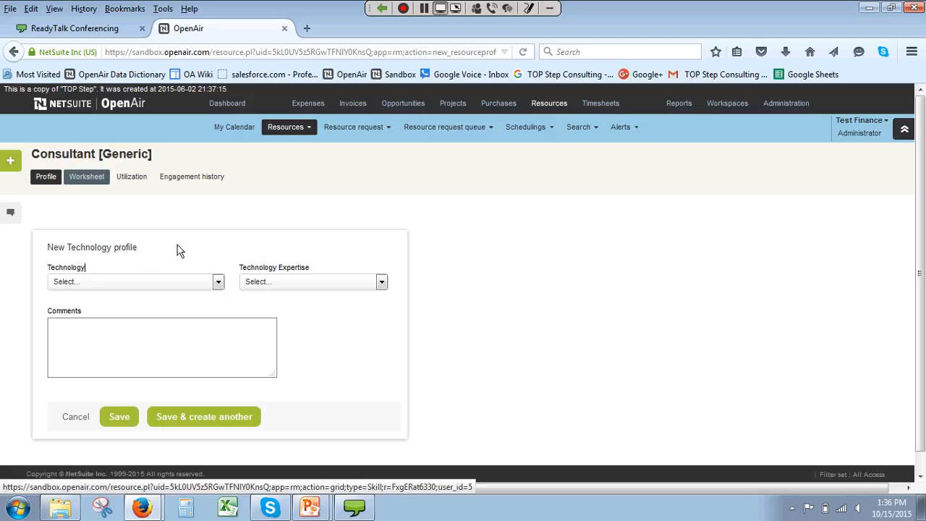
Step: View the consultant's worksheet and profile list, and examine the Salesforce profile's expertise options without saving
click(87, 176)
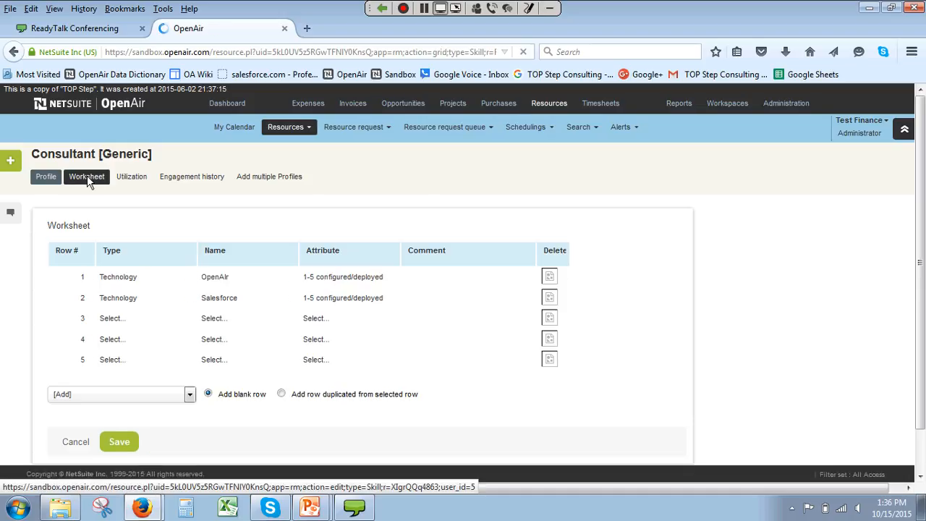
click(46, 177)
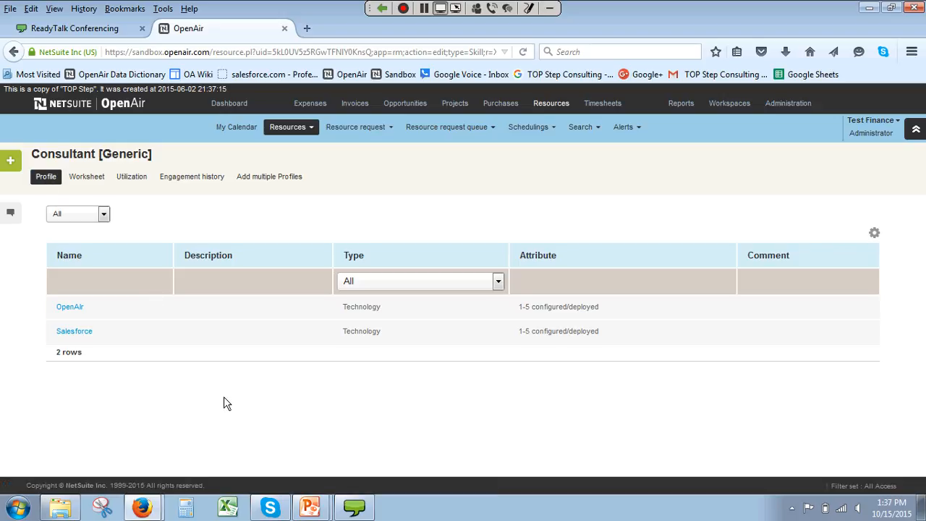
click(83, 334)
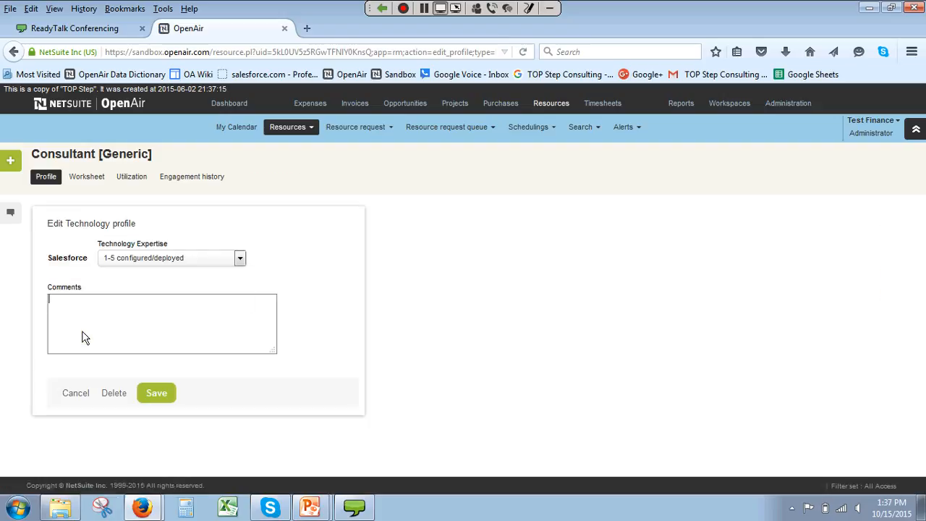
click(156, 258)
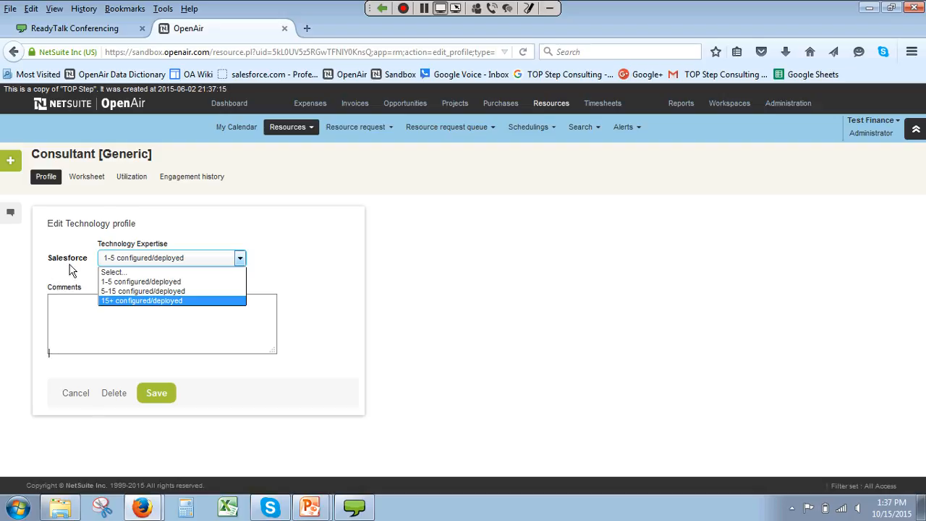
click(71, 397)
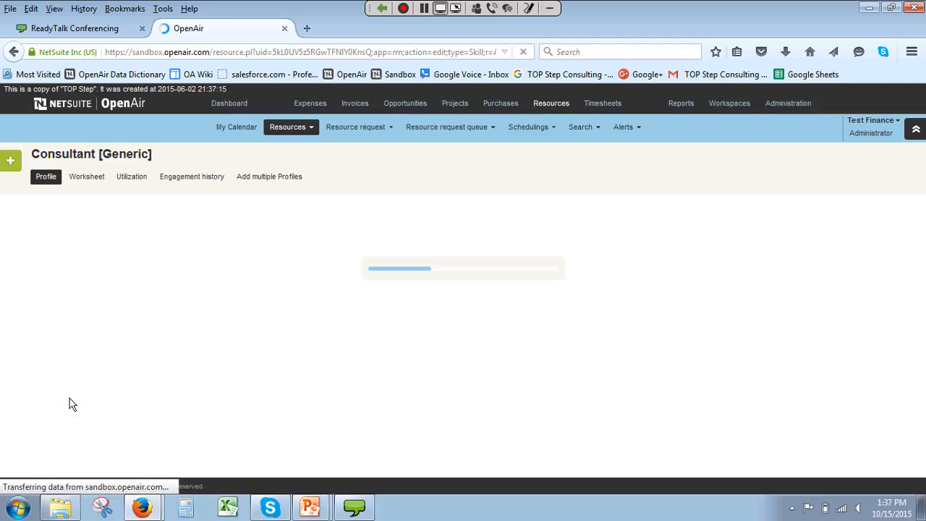
Step: On the consultant's worksheet, fill row 3 with the type Product Certifications and the name Dell Boomi
click(91, 179)
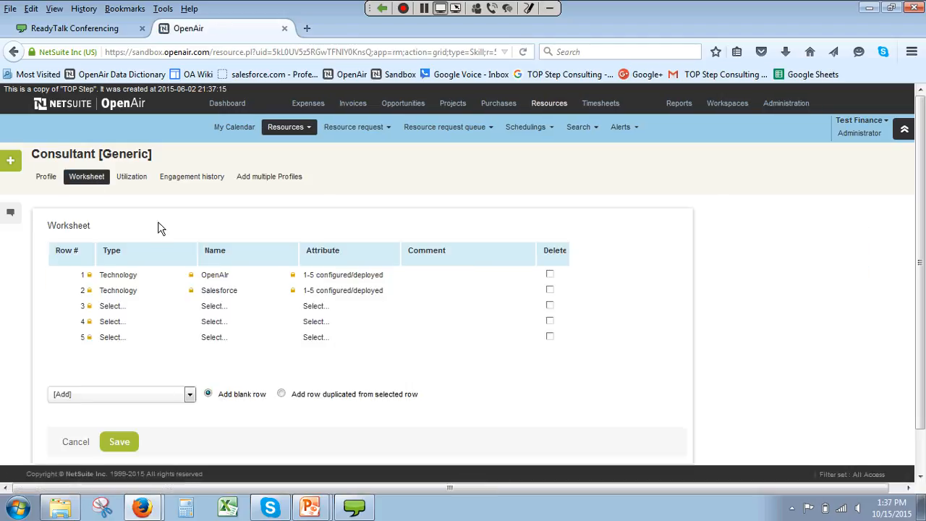
click(152, 311)
click(149, 346)
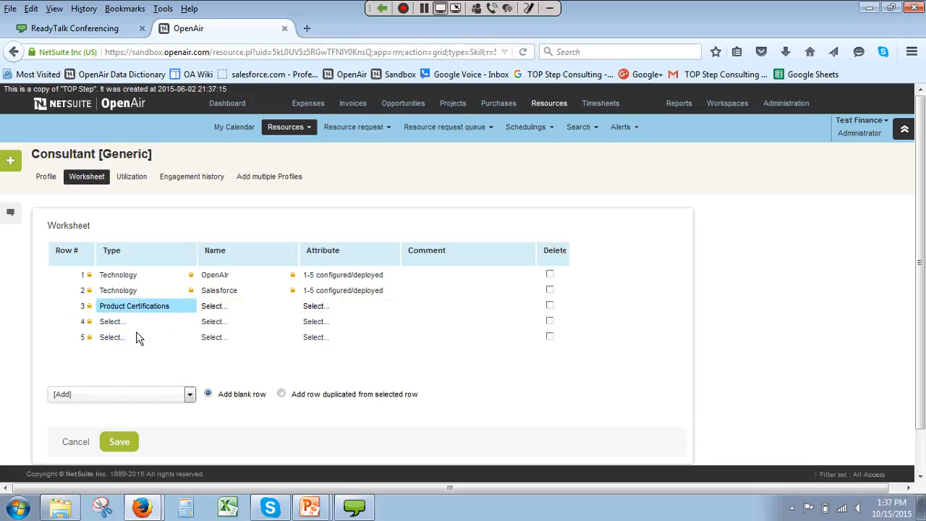
click(214, 311)
click(230, 326)
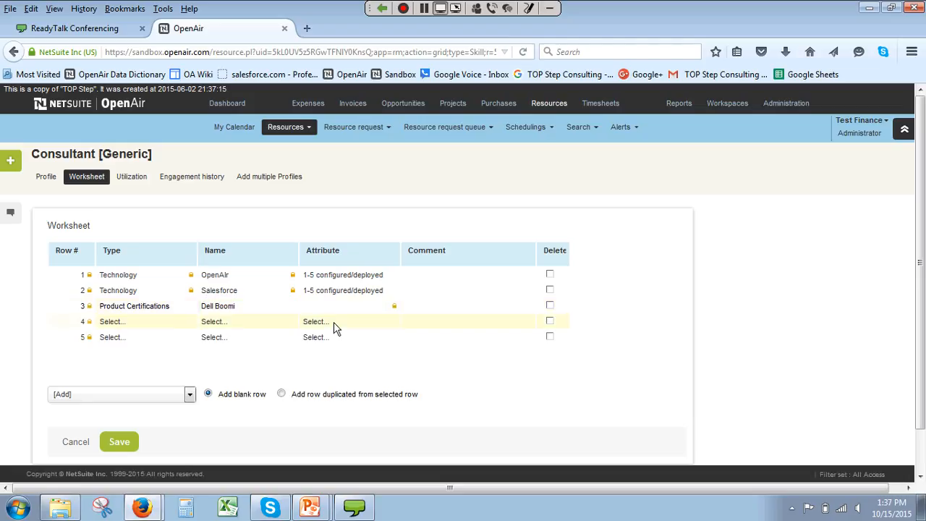
Step: Fill worksheet row 4 with Industry, Consulting and 8+ years, save the worksheet, and check the profile list
click(154, 322)
click(149, 379)
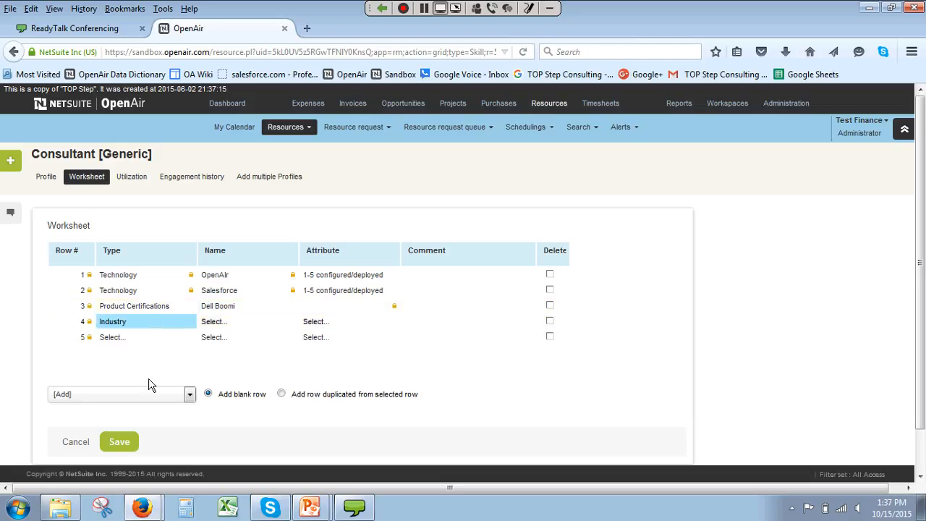
click(230, 321)
click(250, 350)
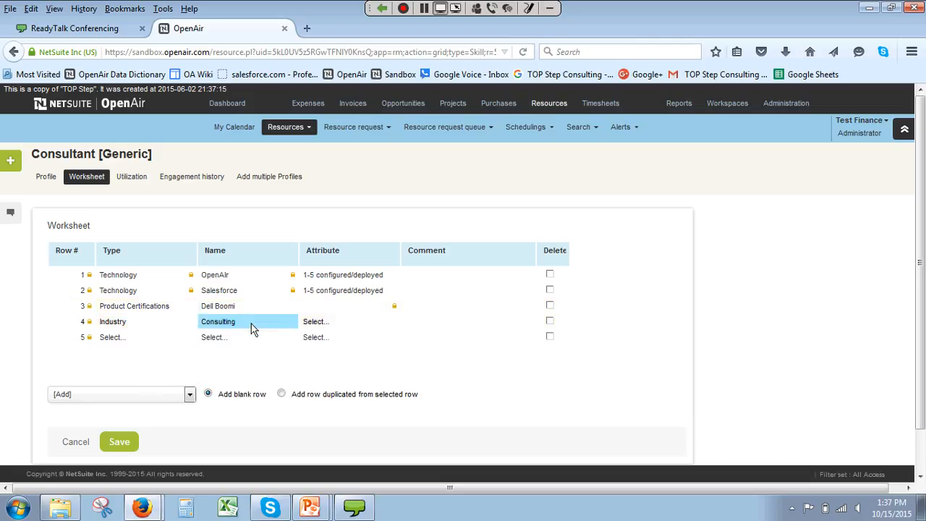
click(356, 323)
click(353, 370)
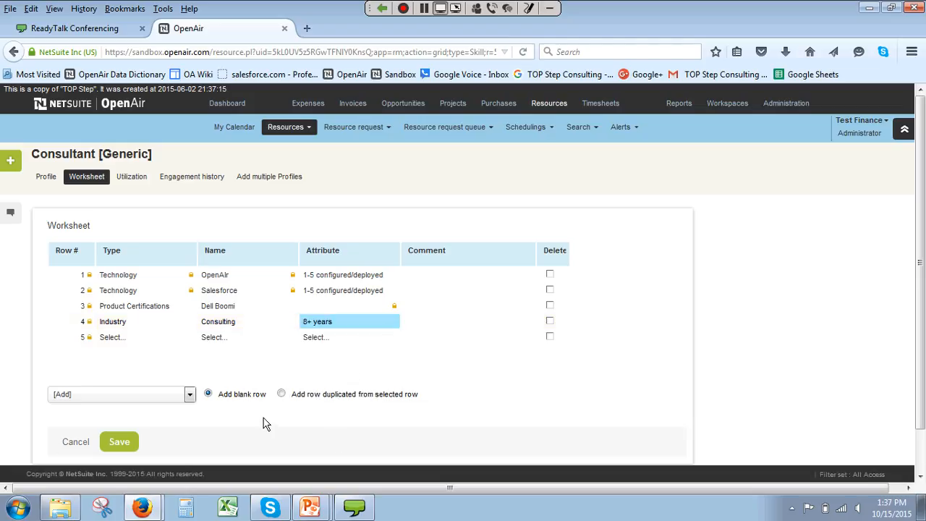
click(119, 441)
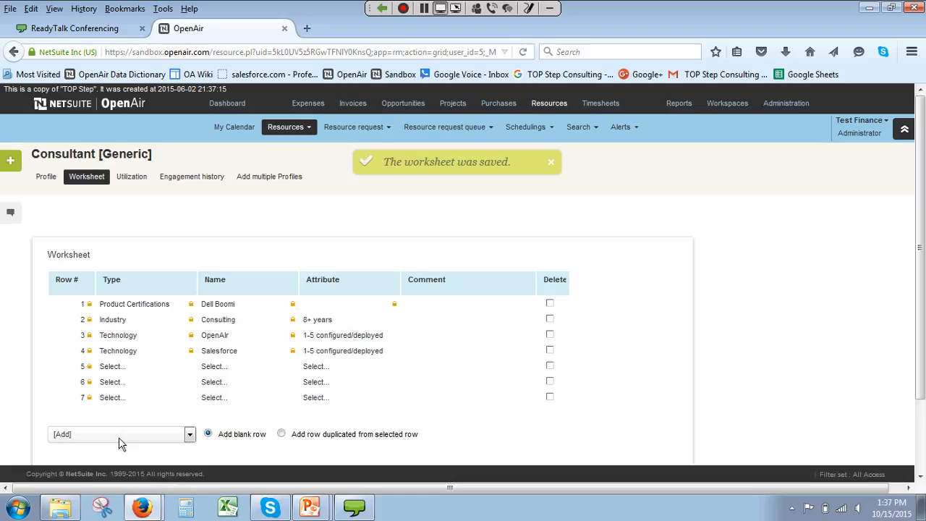
click(54, 185)
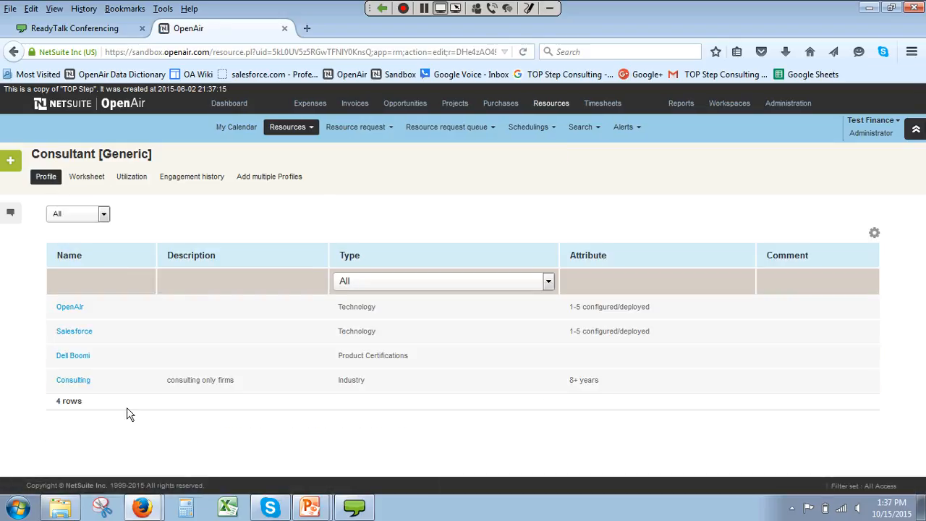
Step: On the worksheet, set the Salesforce row's attribute to 5-15 configured/deployed and save the worksheet
click(83, 176)
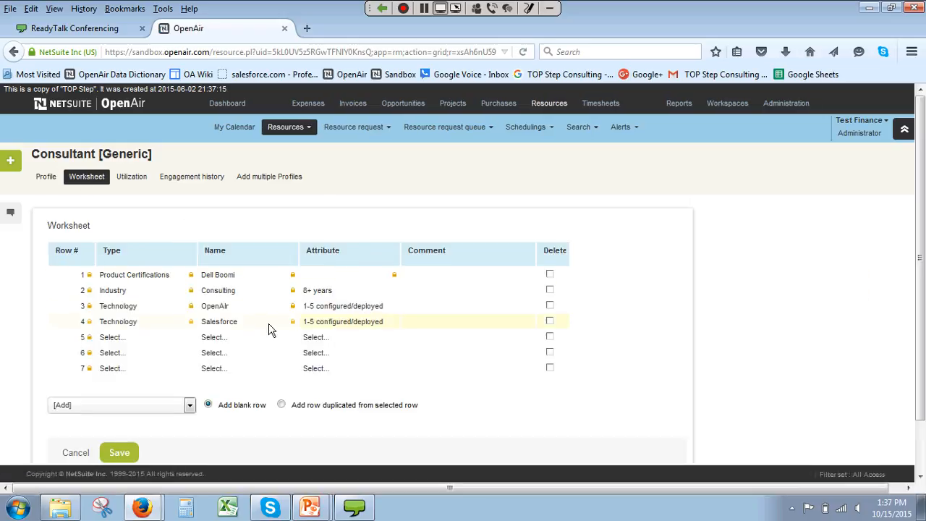
click(337, 323)
click(364, 360)
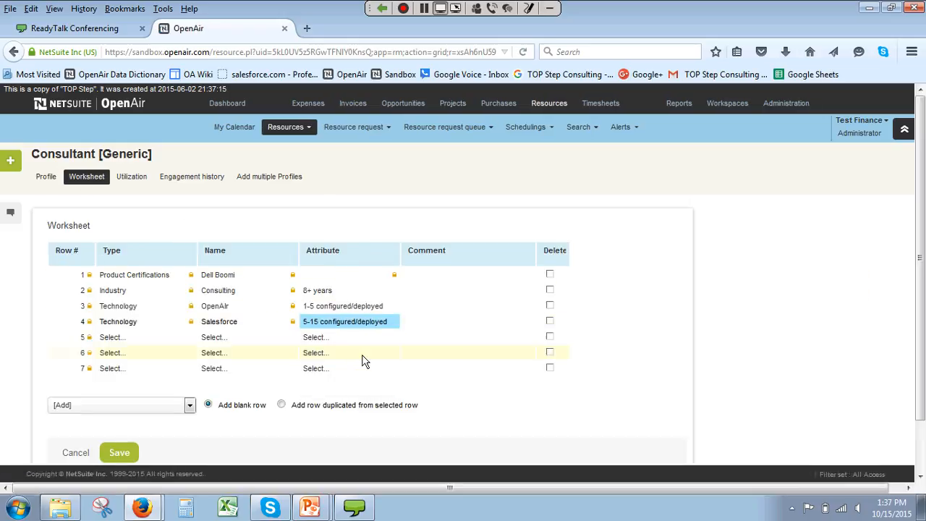
click(120, 452)
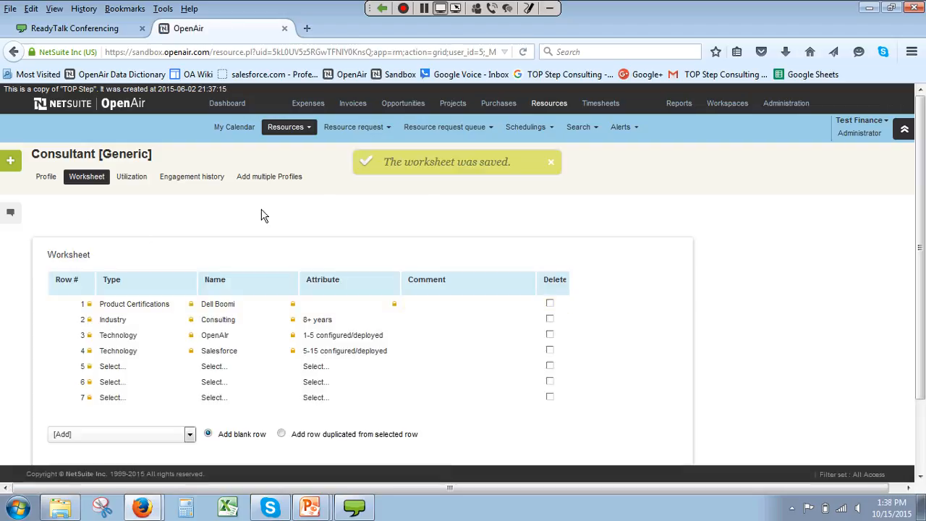
Step: Start adding multiple profiles and select the Healthcare industry with 8+ years of experience
click(265, 178)
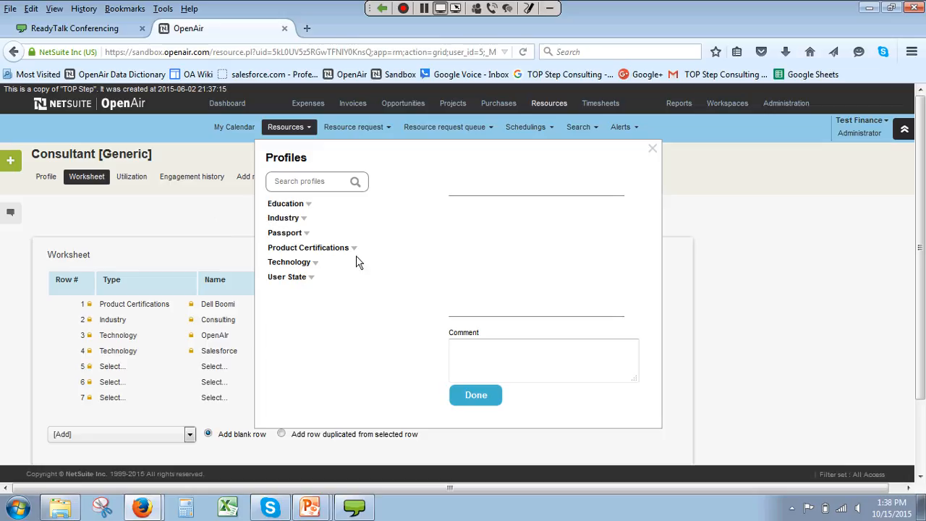
click(303, 218)
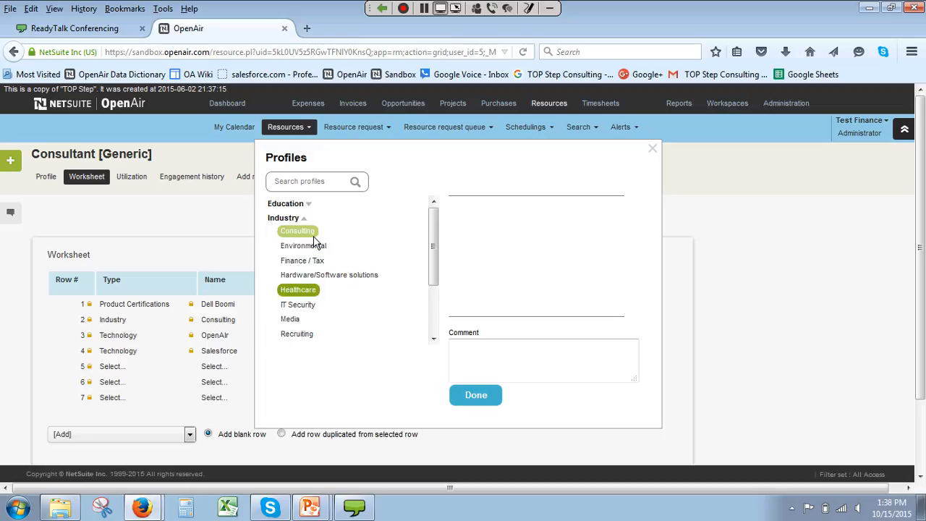
click(298, 290)
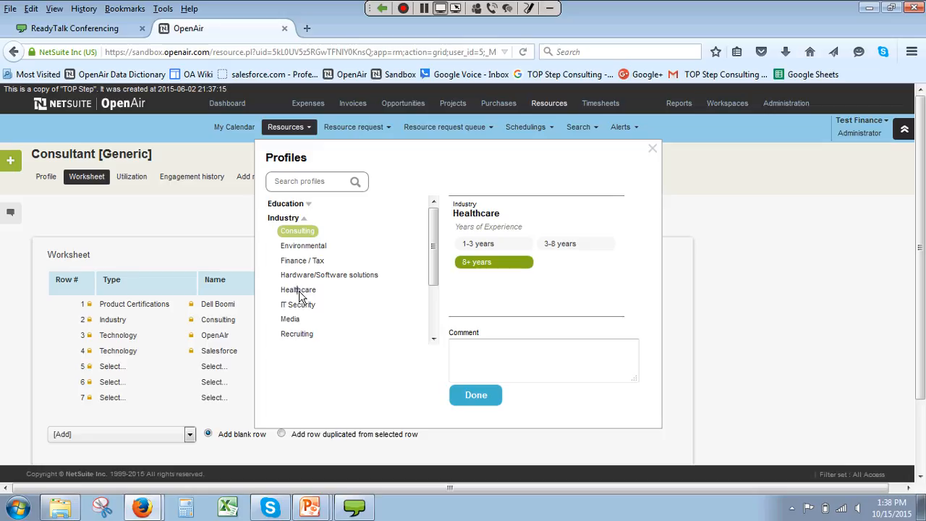
click(491, 264)
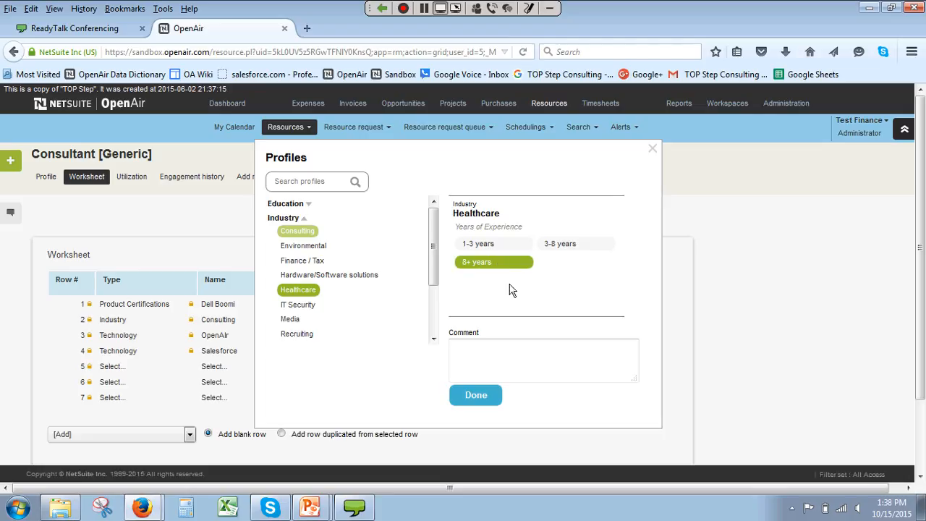
click(289, 217)
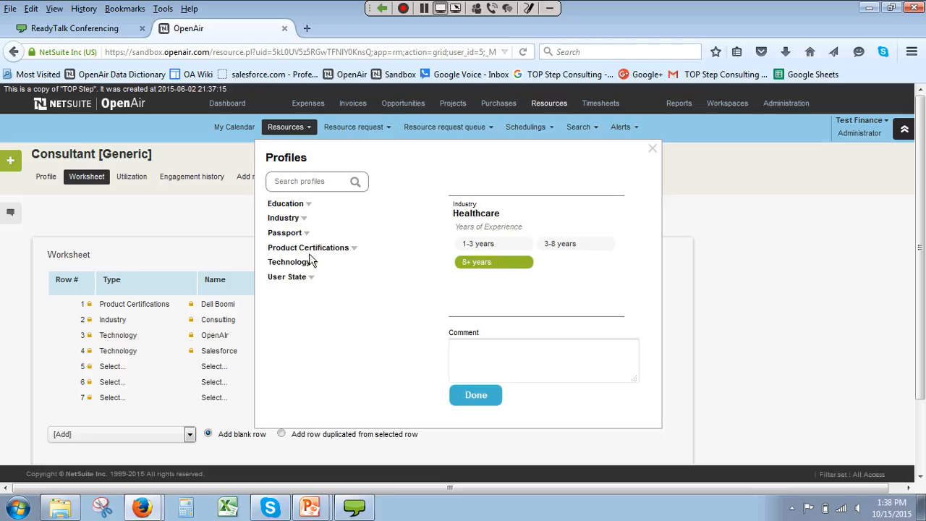
click(290, 232)
click(284, 218)
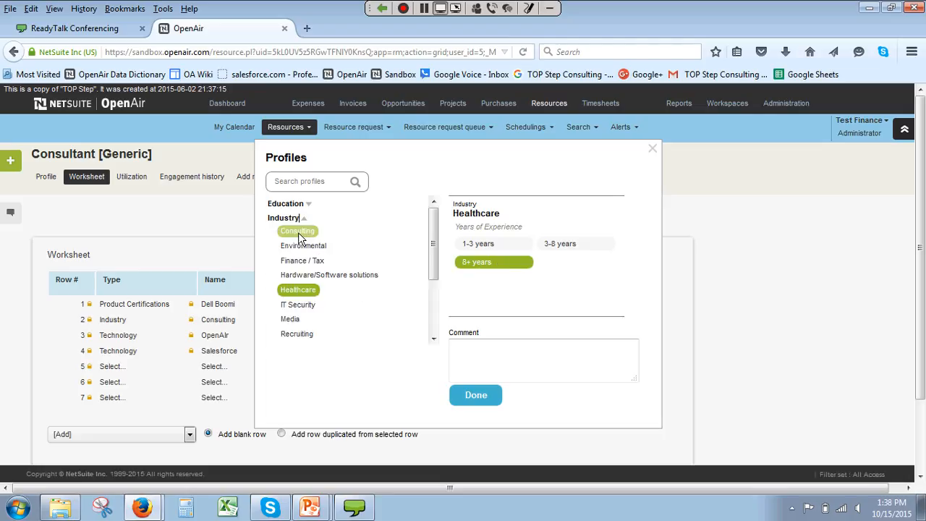
Step: Select the IT Security industry with 3-8 years and the Recruiting industry with 8+ years of experience
click(295, 306)
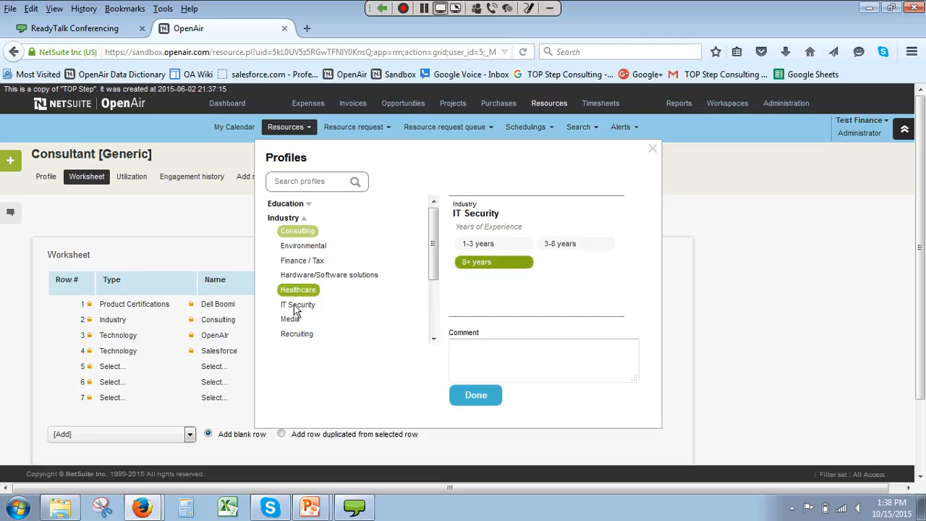
click(561, 243)
click(296, 334)
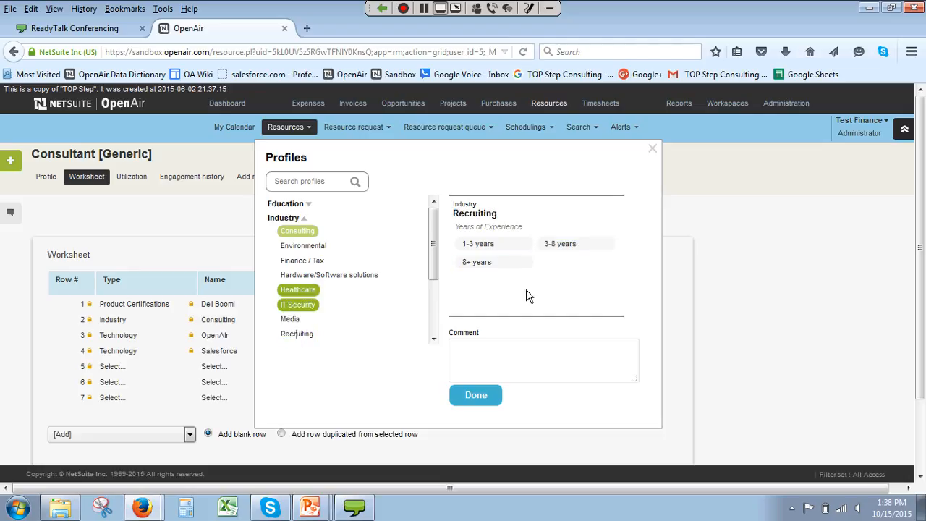
drag(486, 263, 491, 266)
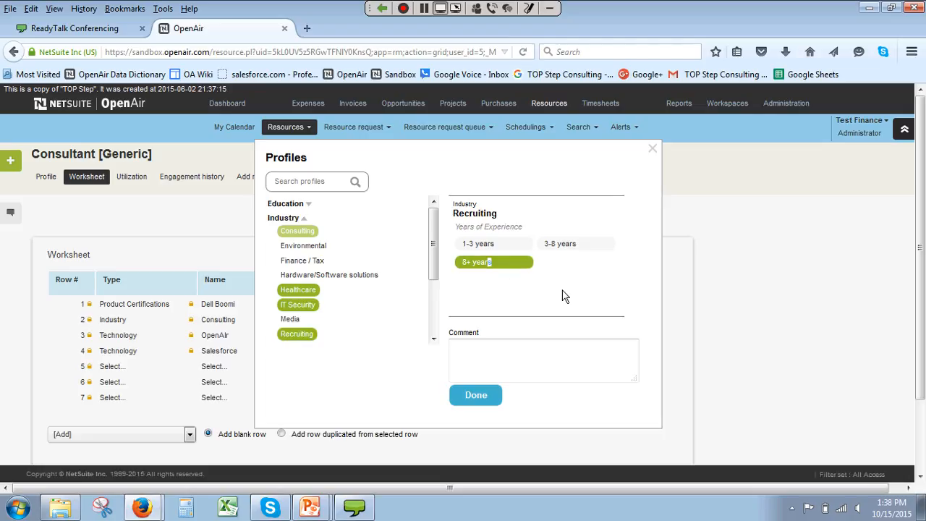
Step: Select the FinancialForce PSA technology with 1-5 configured/deployed, finish adding the multiple profiles, and check the consultant's profile list
click(303, 219)
click(302, 277)
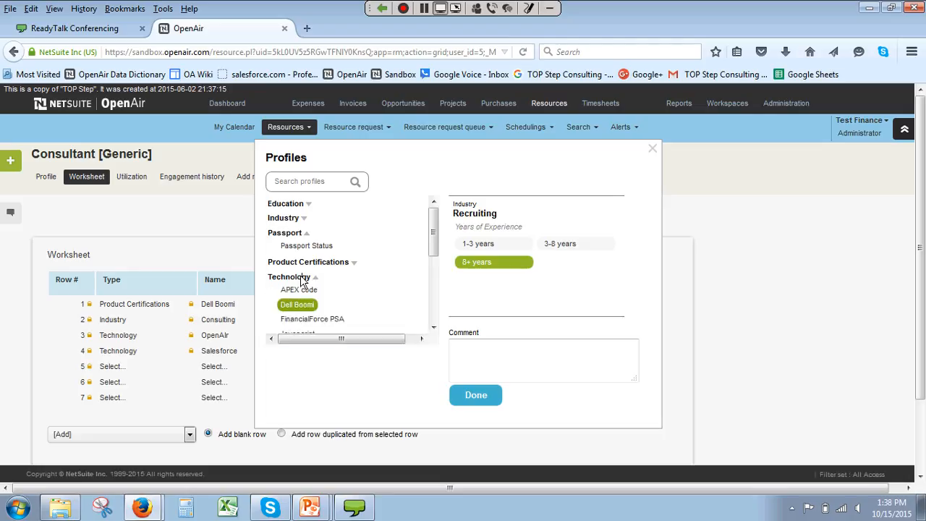
click(303, 319)
click(472, 244)
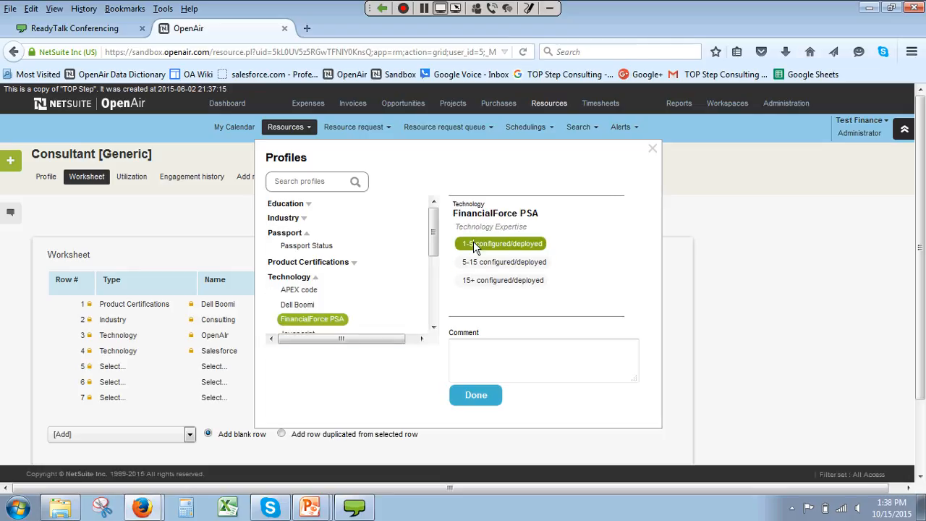
scroll(434, 316, down, 3)
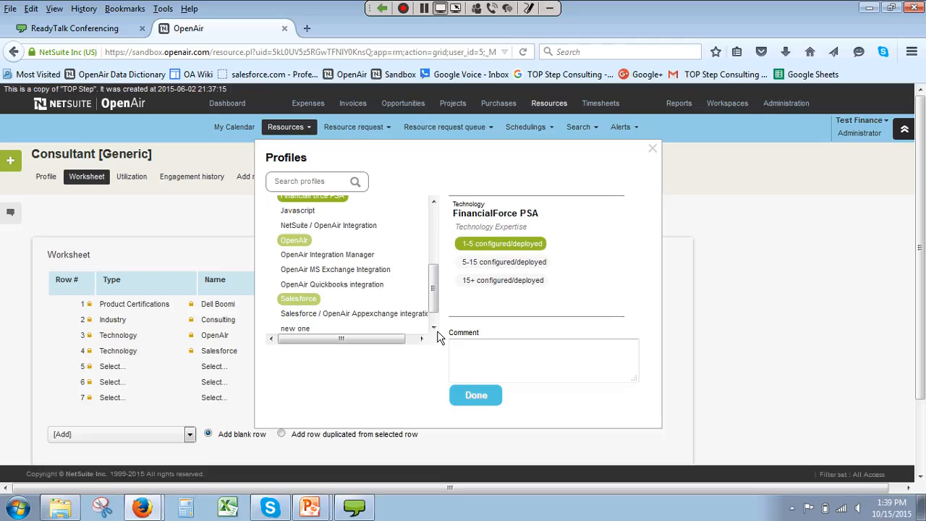
click(477, 397)
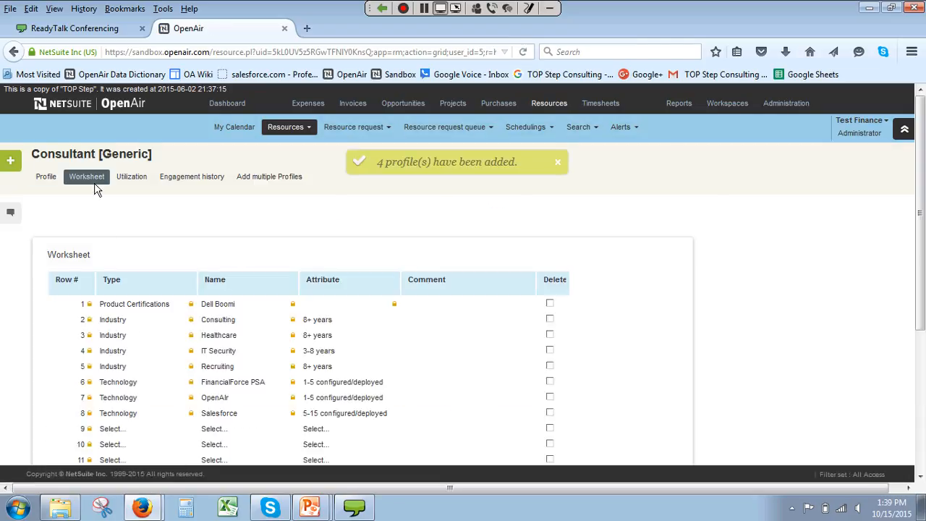
click(48, 177)
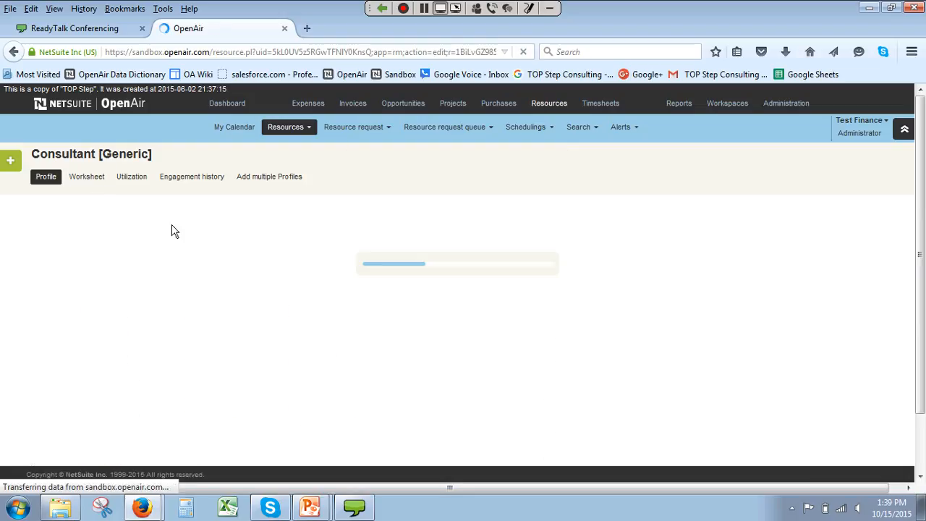
scroll(876, 180, down, 2)
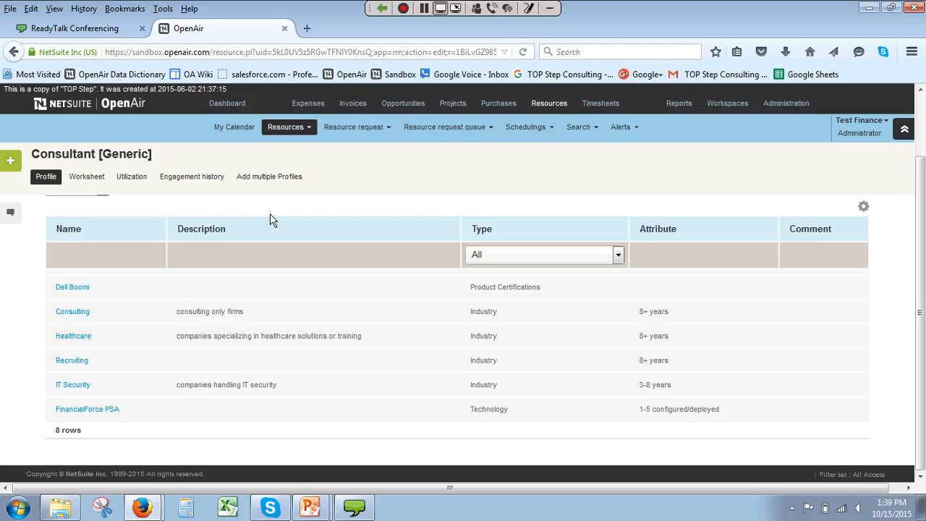
click(289, 176)
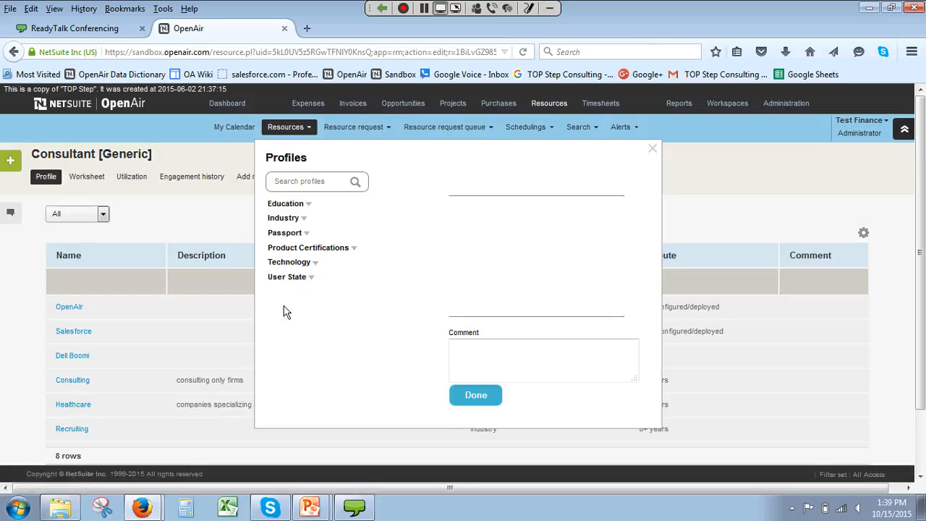
click(651, 149)
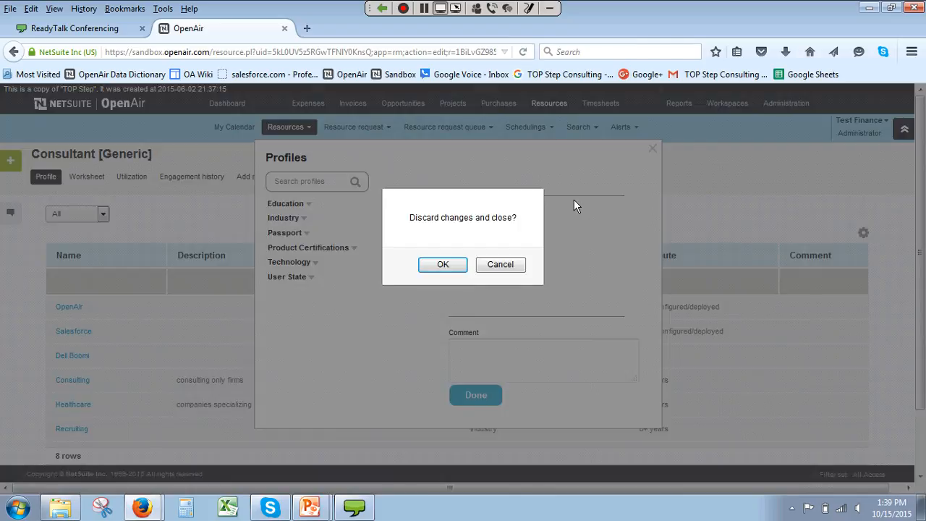
key(Return)
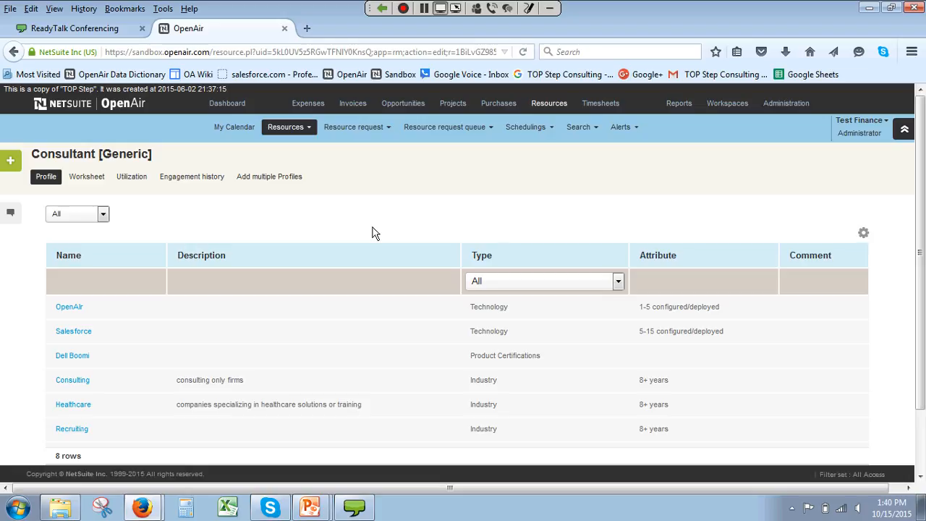
Step: Switch to the PowerPoint slide show, view the When to Update a Profile slide, and return to OpenAir
mouse_move(310, 507)
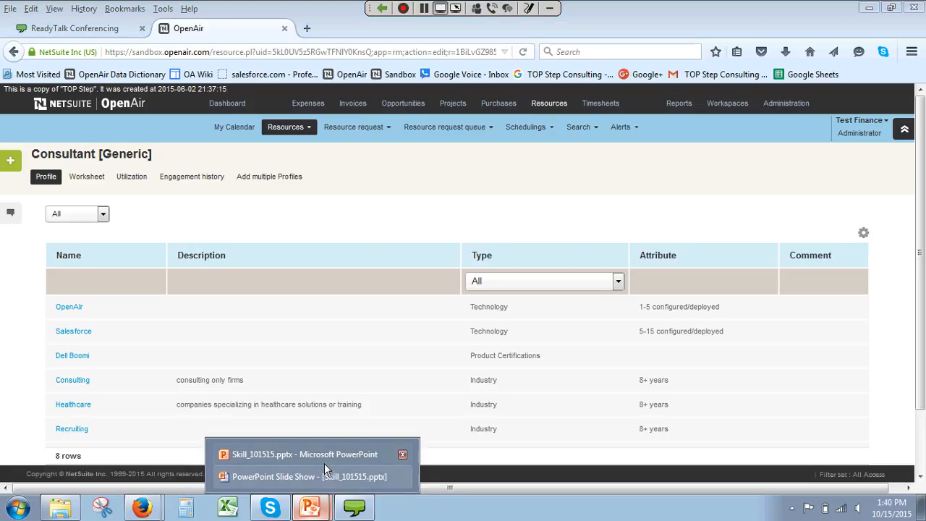
click(324, 475)
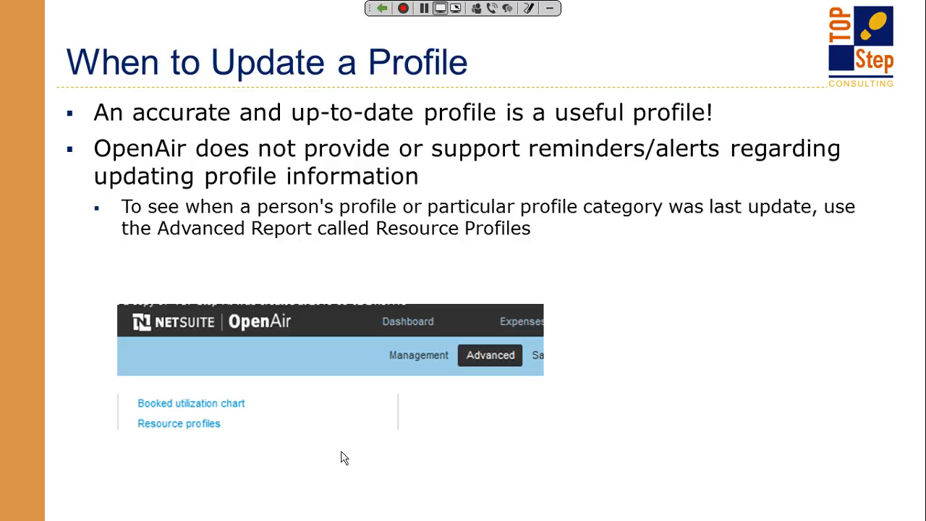
key(Right)
key(Left)
key(alt+Tab)
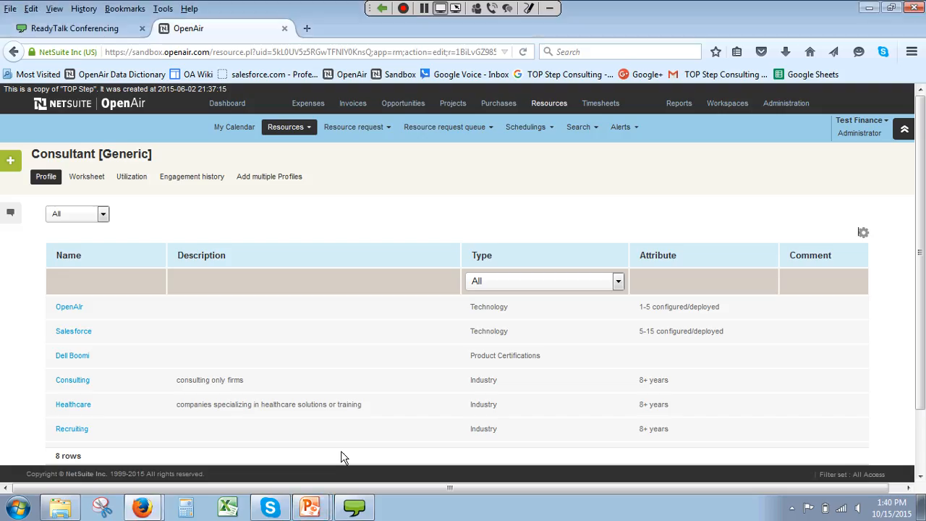
Step: Open the advanced Resource profiles report and run it with the date range This year
click(680, 106)
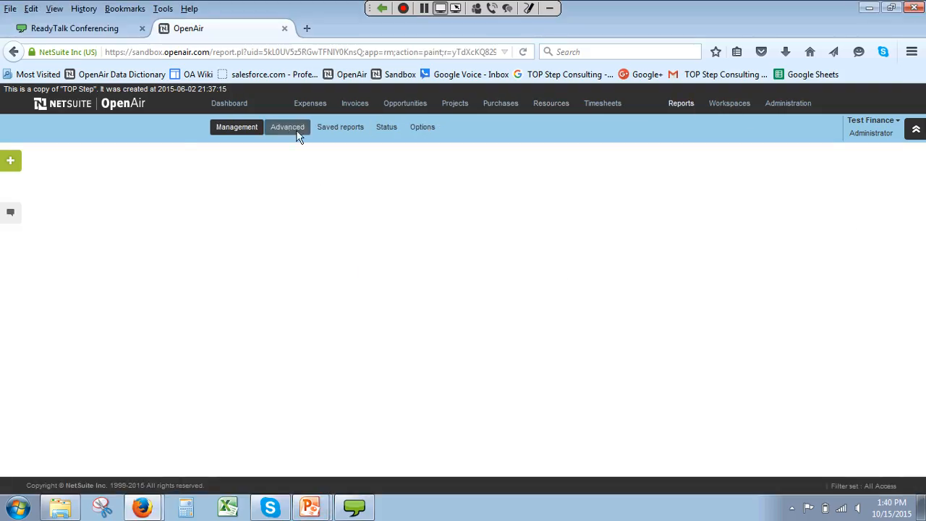
click(299, 137)
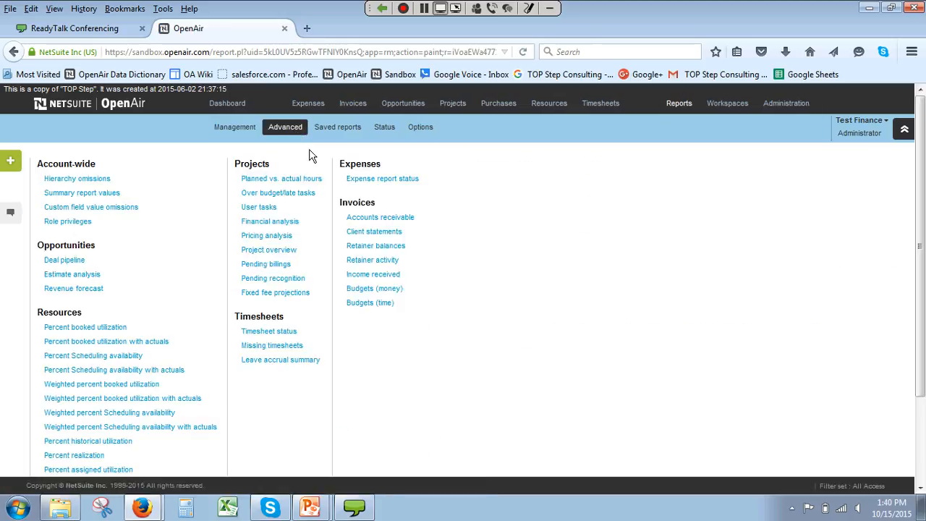
drag(920, 185, 923, 271)
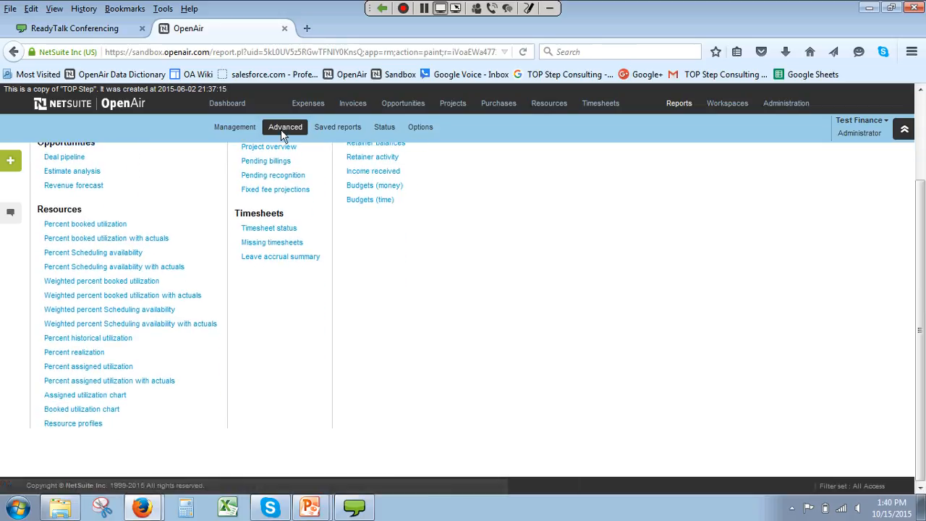
click(70, 425)
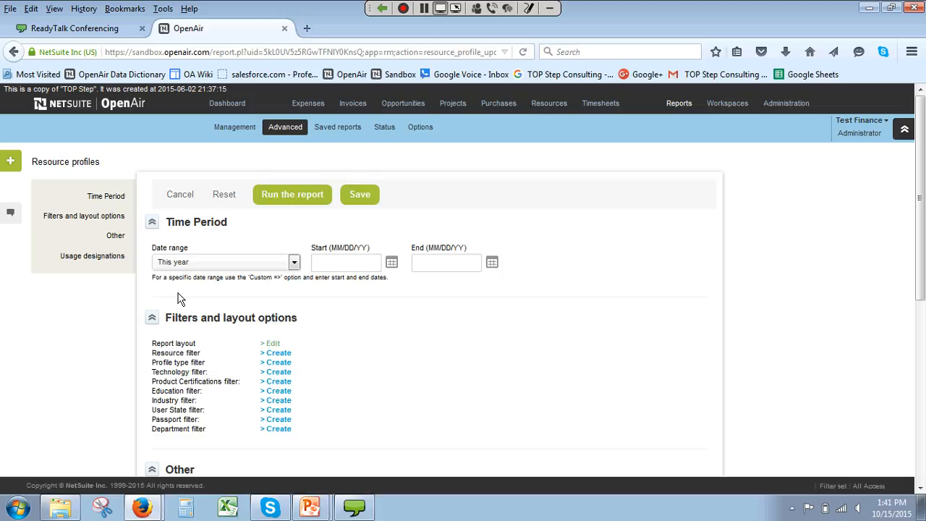
key(Return)
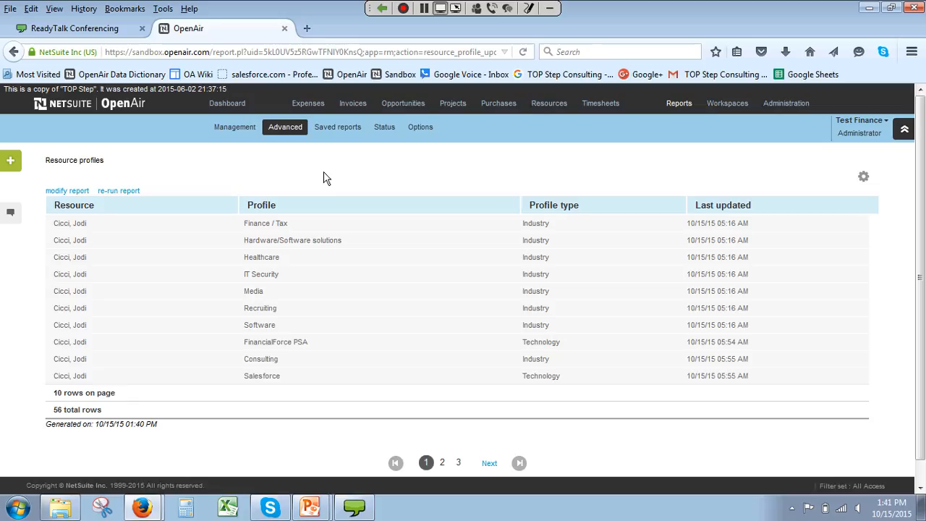
Step: Switch to the PowerPoint slide show and advance to the tip on creating your own profile update reminder
mouse_move(309, 506)
click(305, 481)
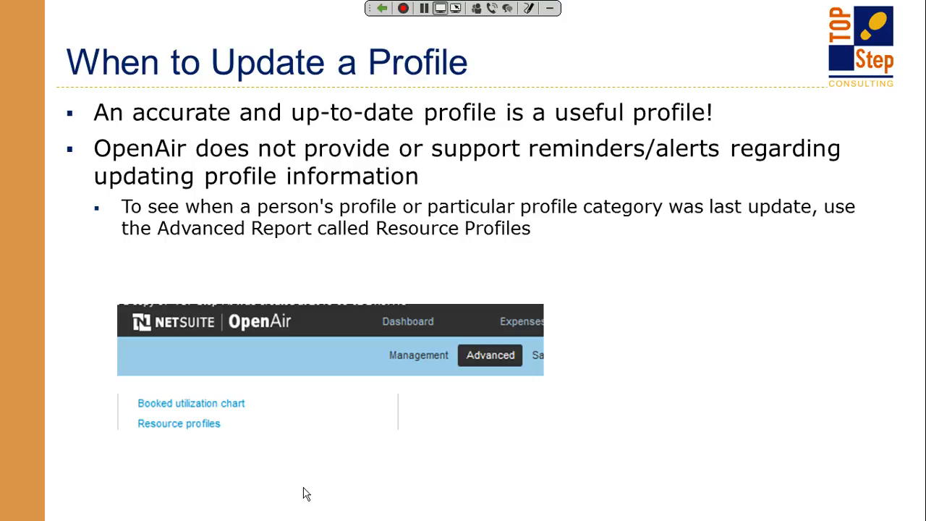
click(303, 488)
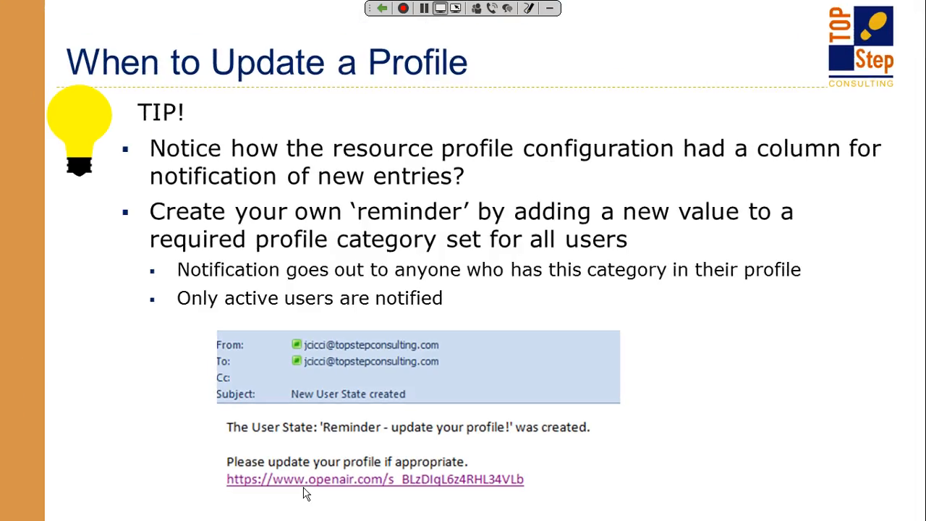
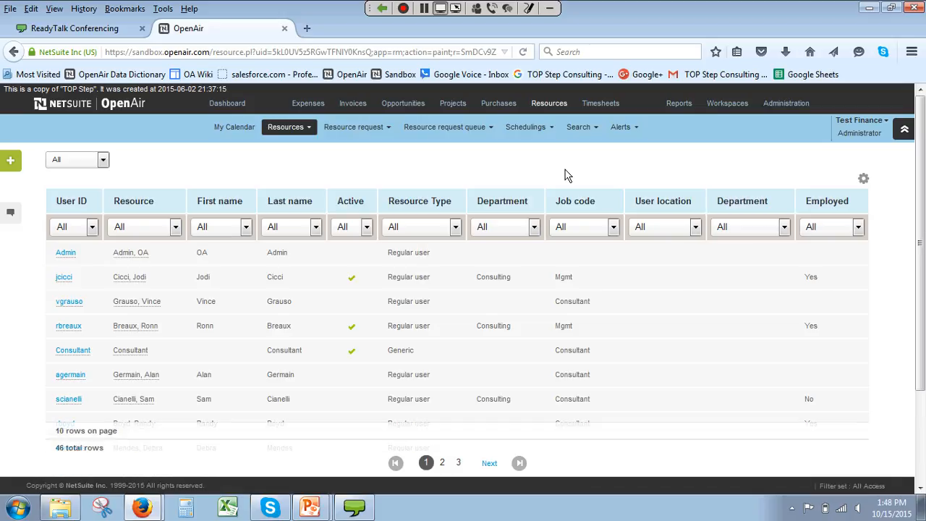
Step: Open the quick resource search, search by Industries, and filter the industry column to Consulting
click(571, 129)
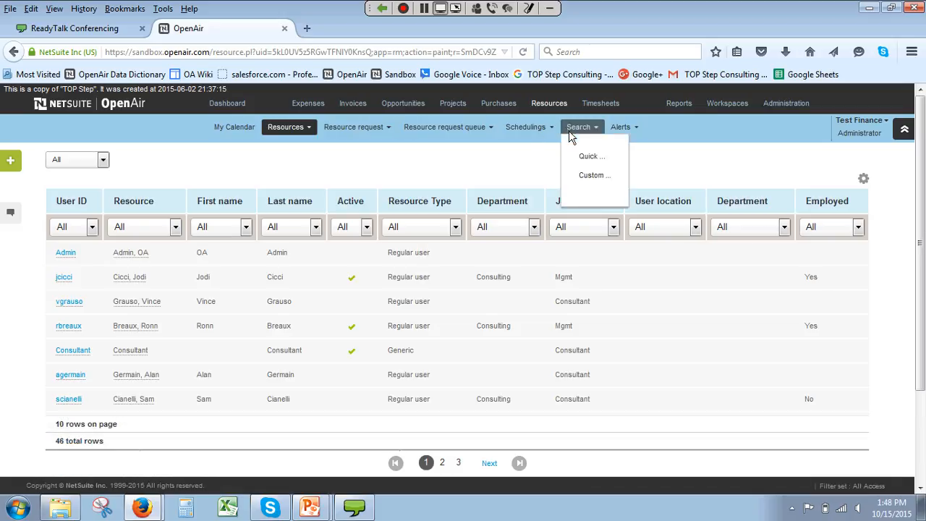
click(572, 130)
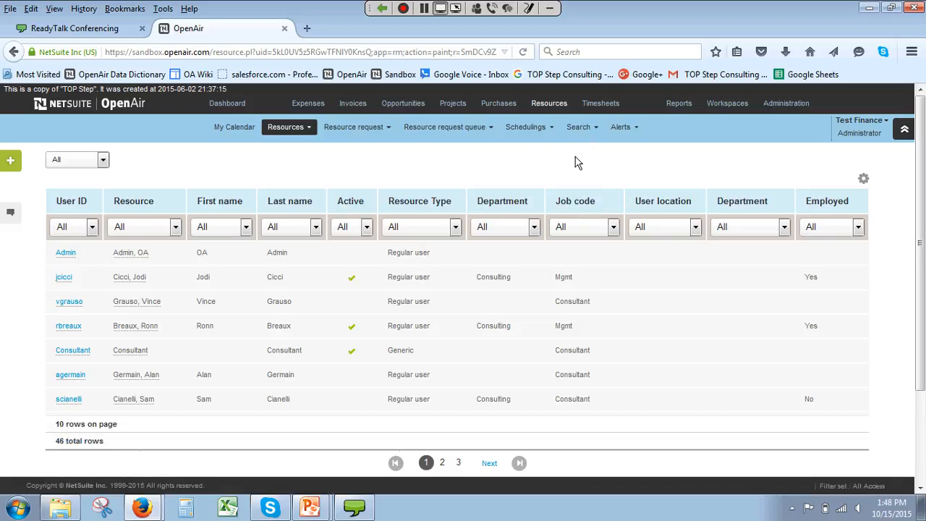
click(579, 128)
click(583, 149)
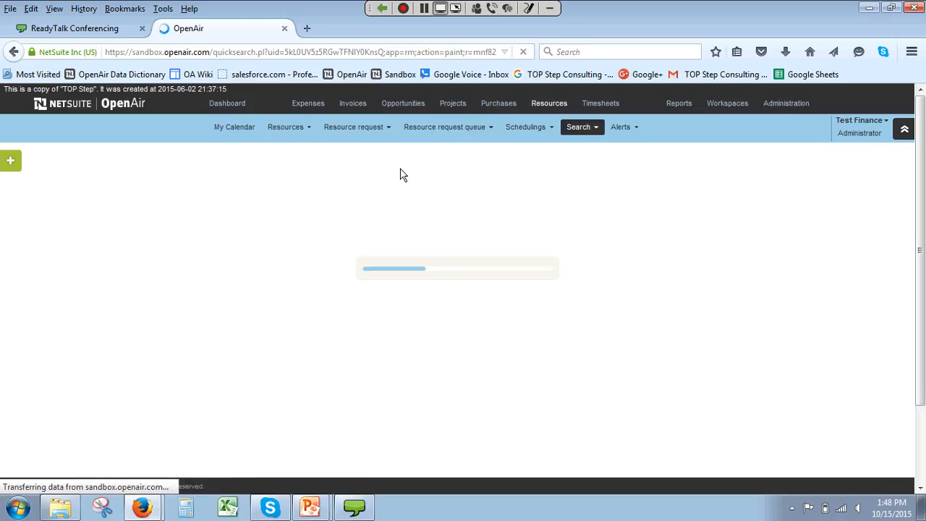
click(200, 182)
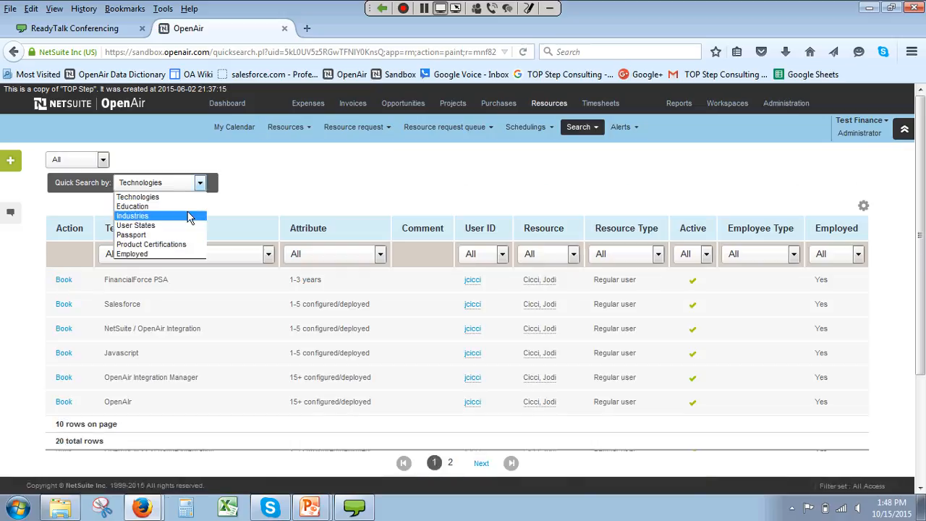
click(188, 215)
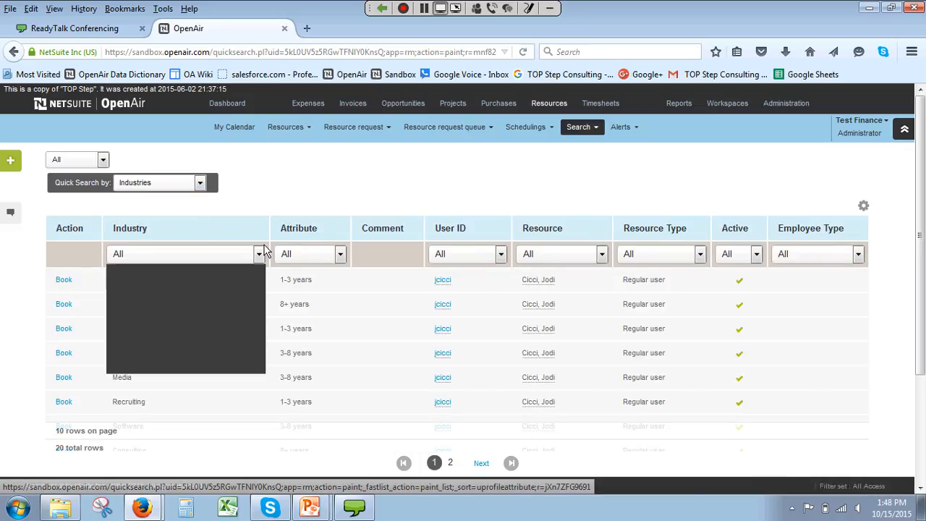
click(218, 287)
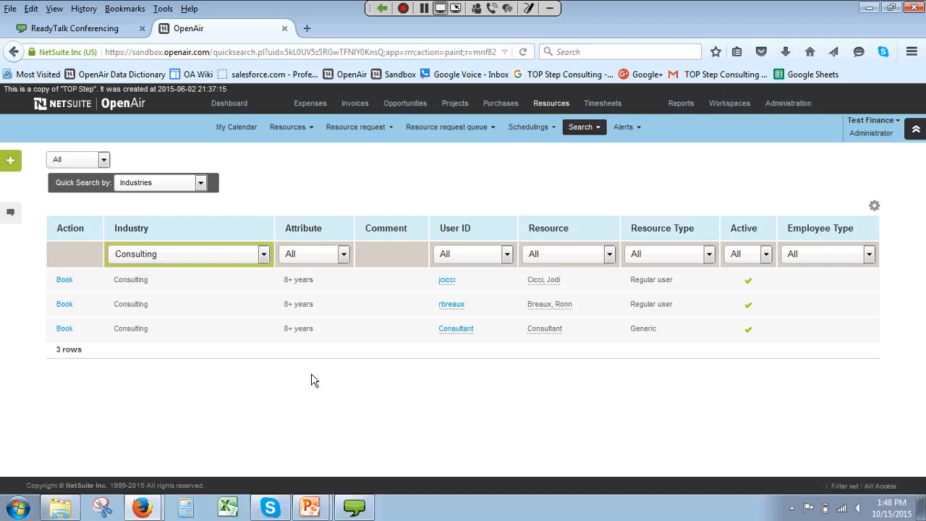
Step: Open the custom resource search, view the Industries filter options with Environmental highlighted, and close the filter window without adding any
click(580, 128)
click(592, 174)
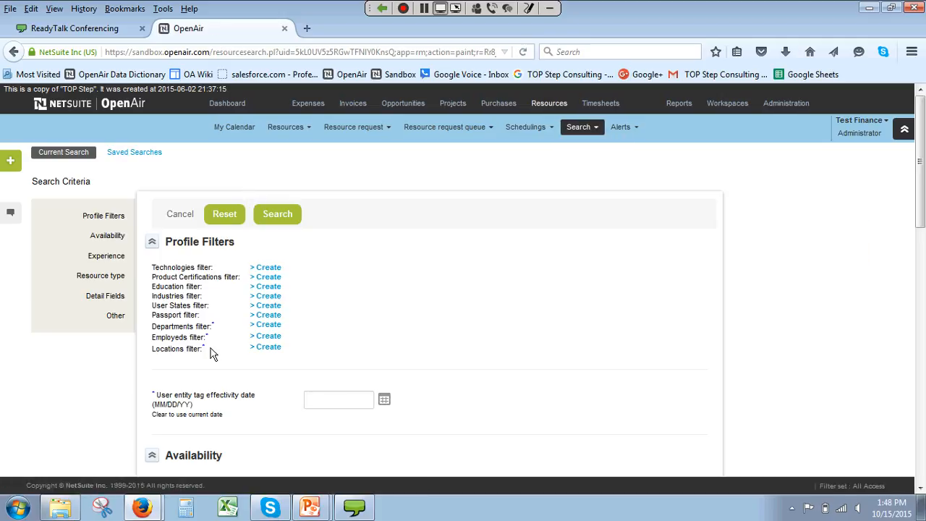
click(264, 297)
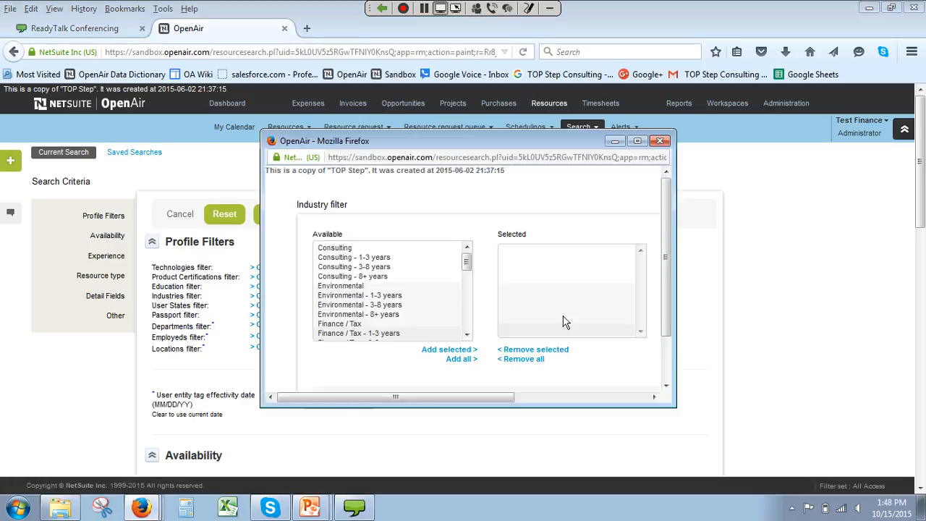
click(435, 288)
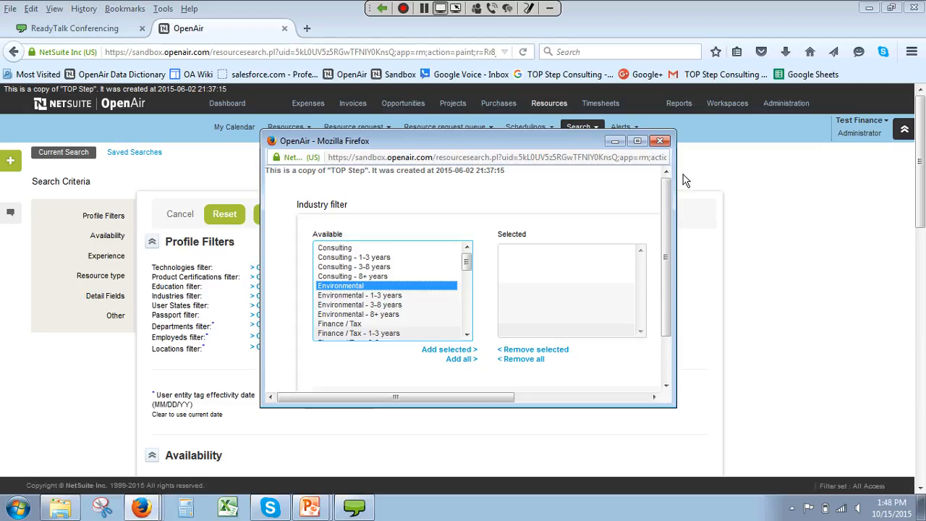
click(660, 140)
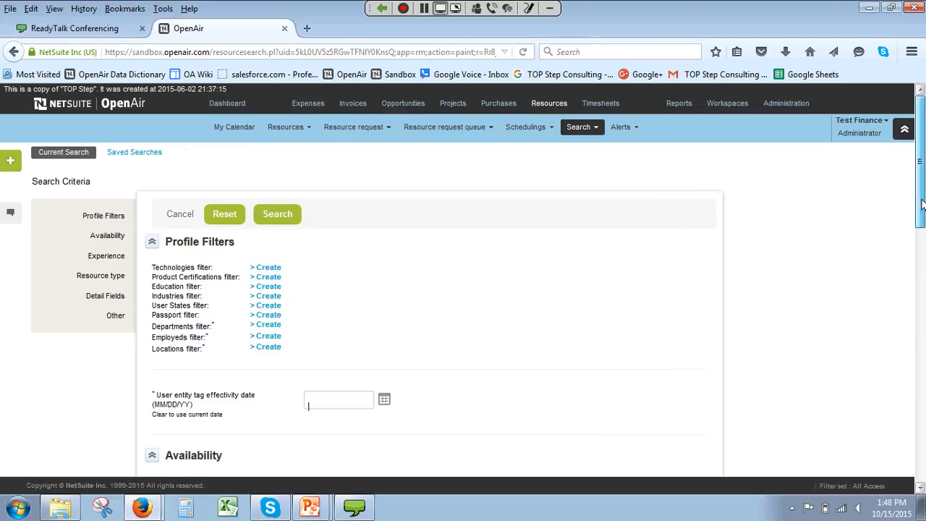
Step: Review the custom search's Availability, Experience, Resource type, Detail Fields and Other criteria sections
drag(922, 118, 922, 205)
drag(924, 271, 923, 281)
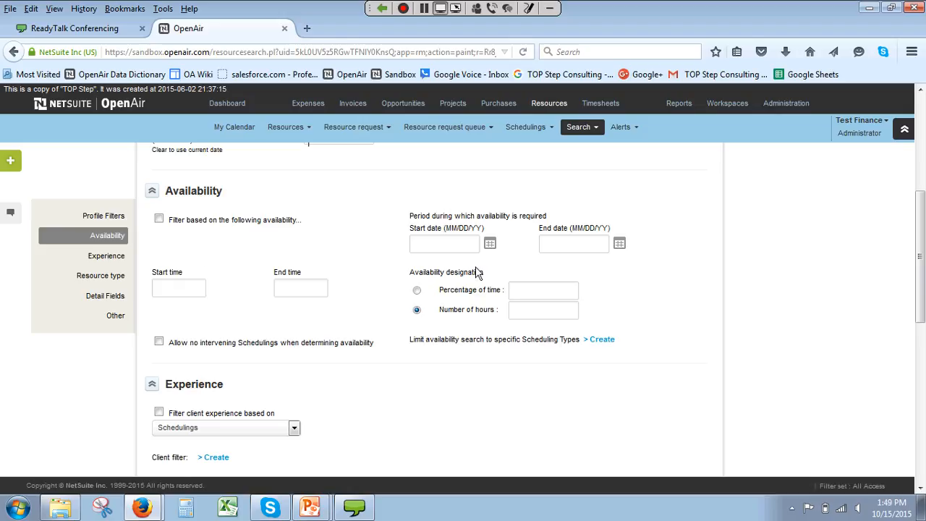
drag(923, 263, 923, 312)
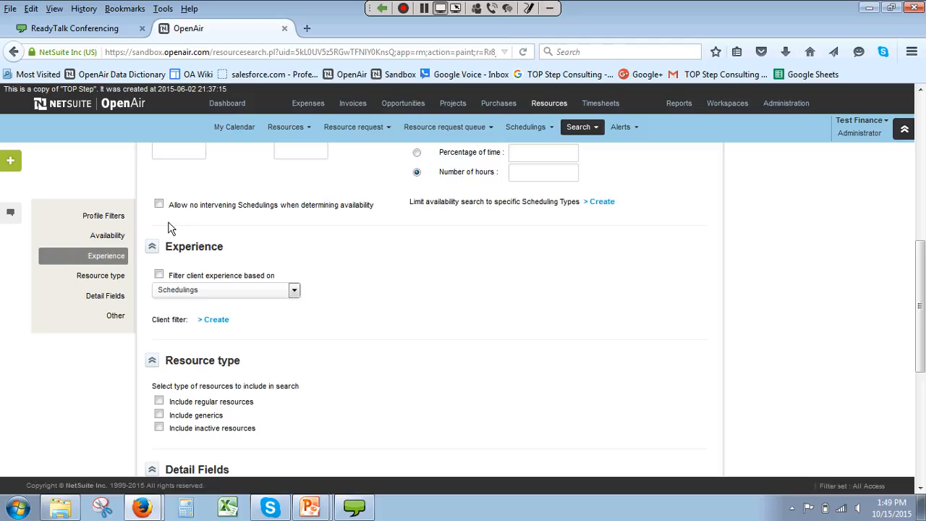
scroll(257, 321, down, 5)
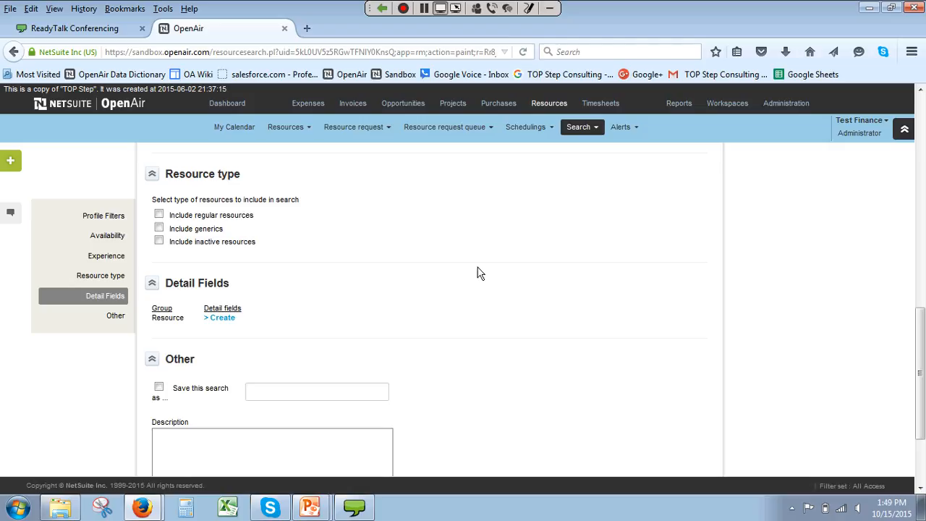
scroll(477, 272, up, 5)
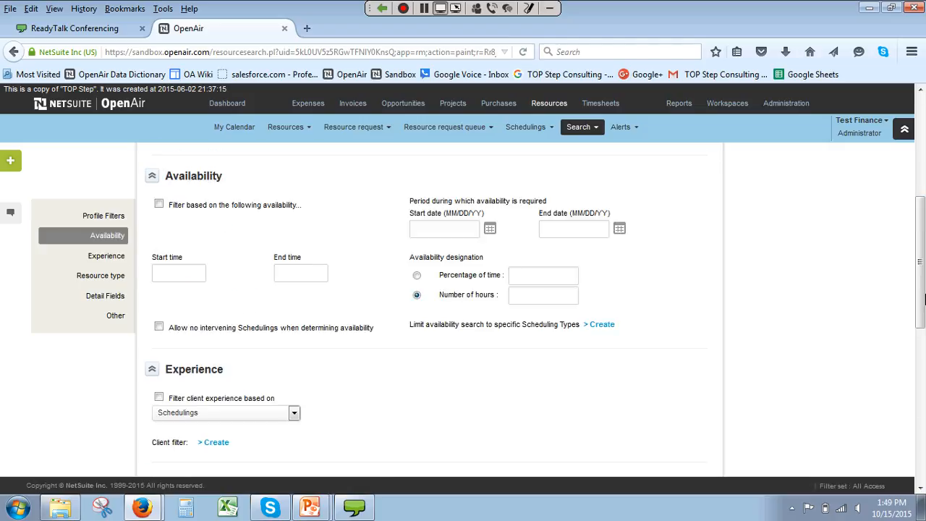
Step: Switch to the PowerPoint slide show and advance to the Where data can be used slide about Quick Search
mouse_move(317, 512)
click(318, 481)
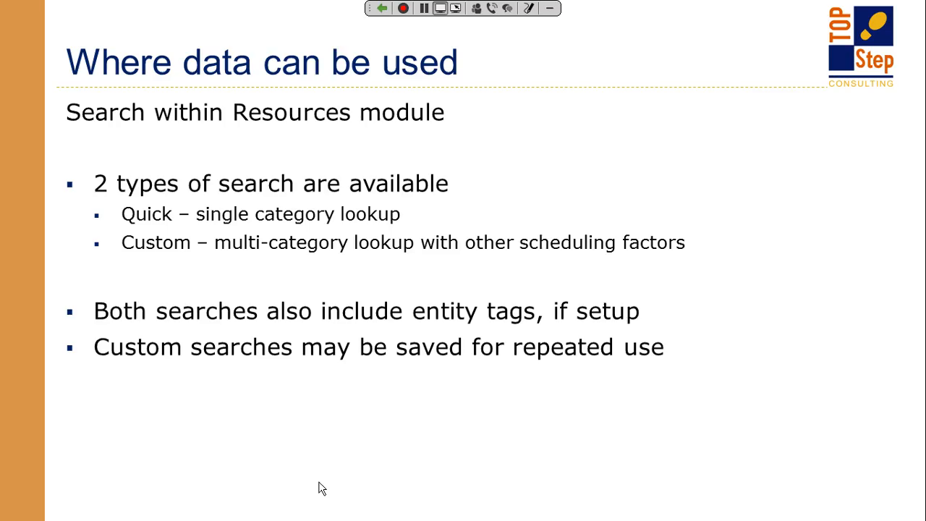
click(318, 482)
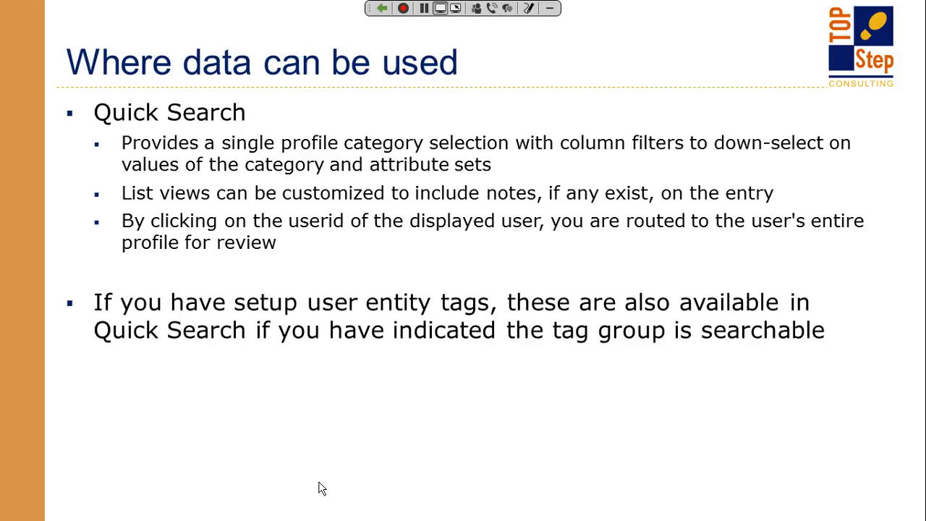
Step: Return to OpenAir, reopen the quick search, and check the first Consulting resource's full profile and summary card
key(alt+Tab)
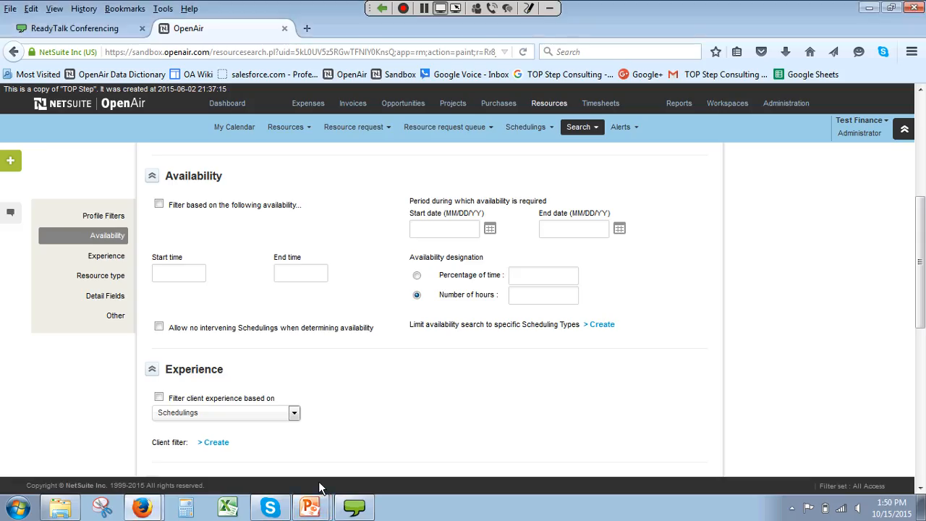
click(578, 127)
click(577, 156)
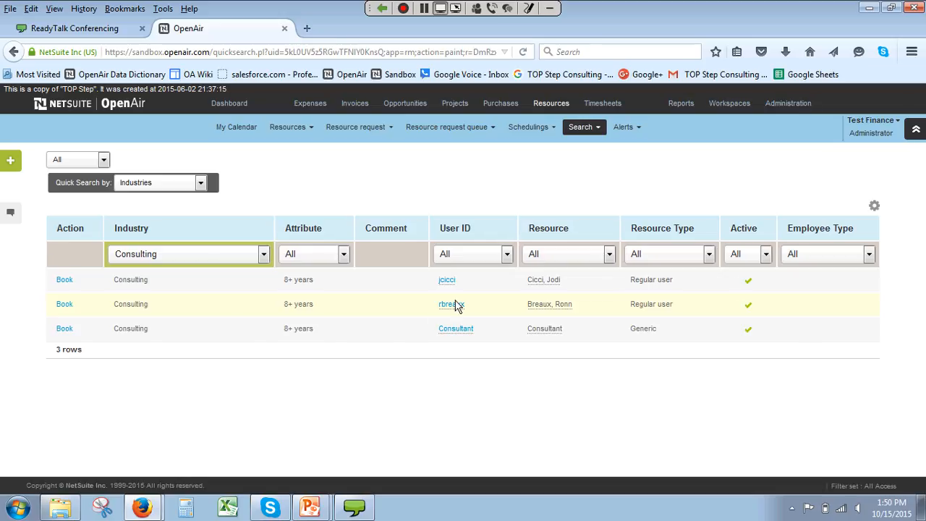
click(443, 279)
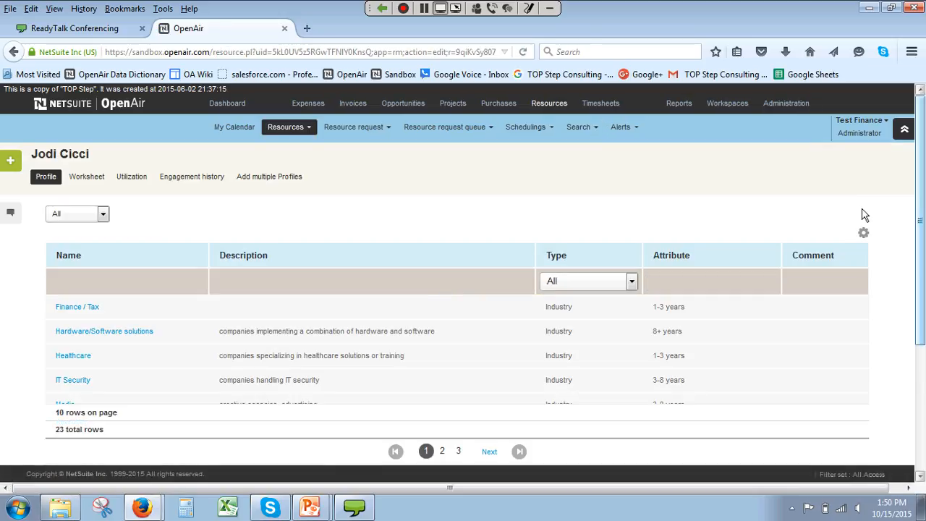
drag(920, 133, 924, 202)
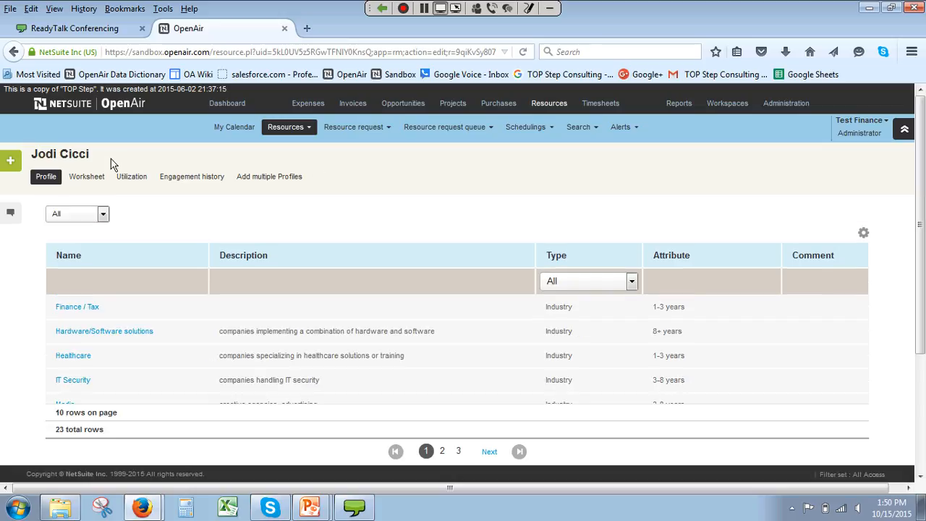
key(alt+Left)
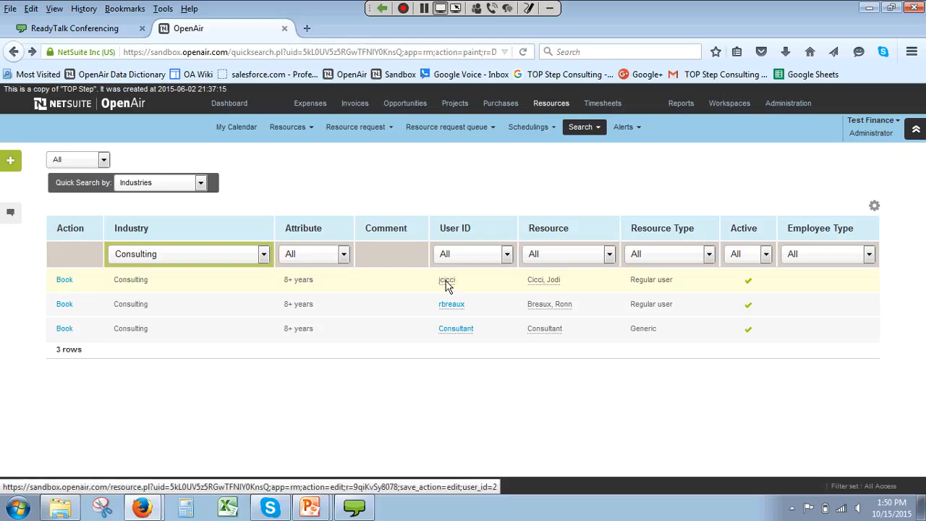
mouse_move(446, 285)
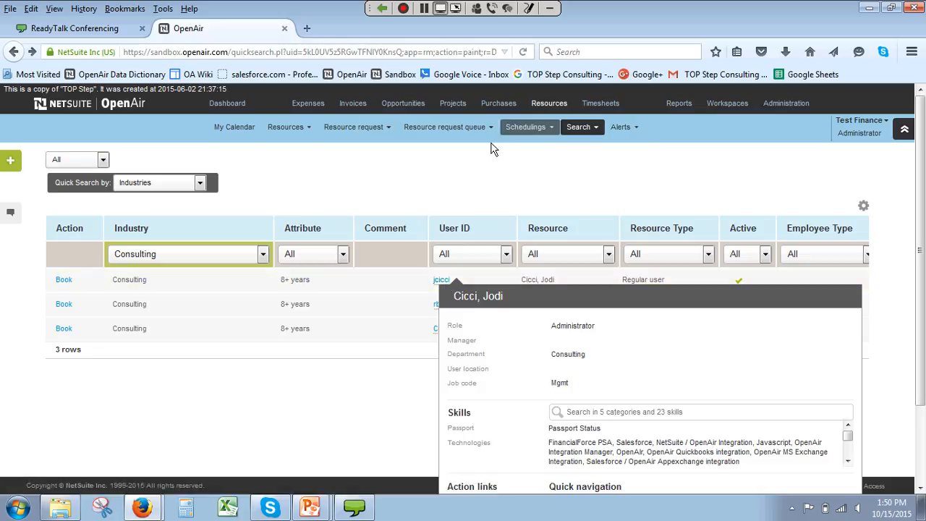
Step: Reopen the custom search, switch to the PowerPoint slide show, and advance past Custom Search to the Resource Demand Request slide
click(578, 127)
click(588, 177)
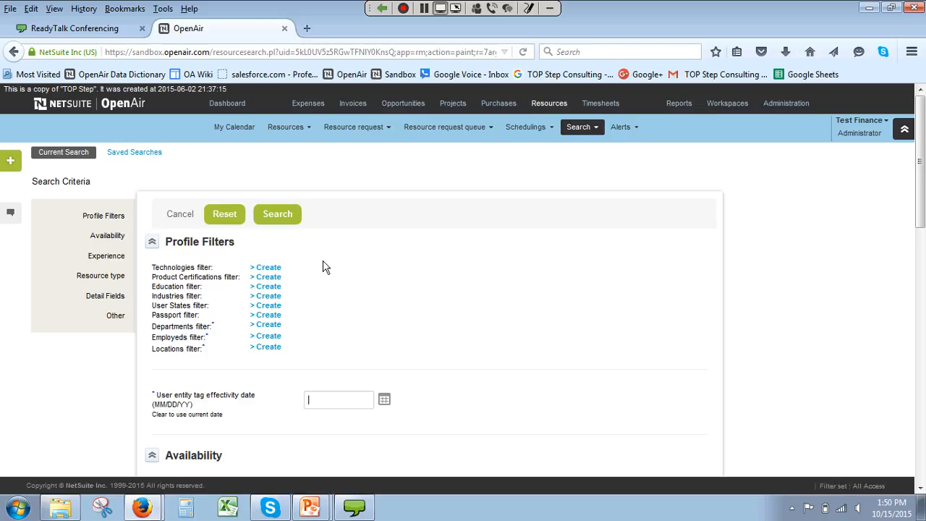
click(325, 506)
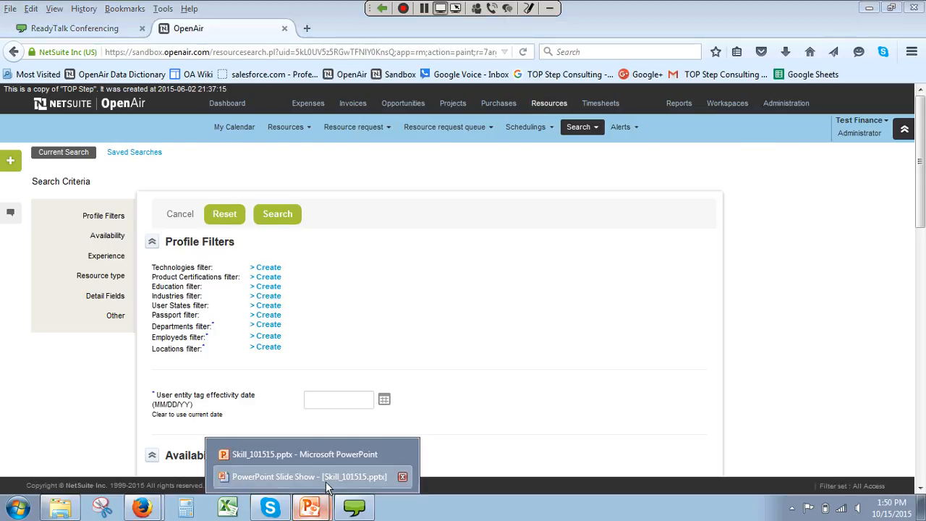
click(325, 477)
click(358, 440)
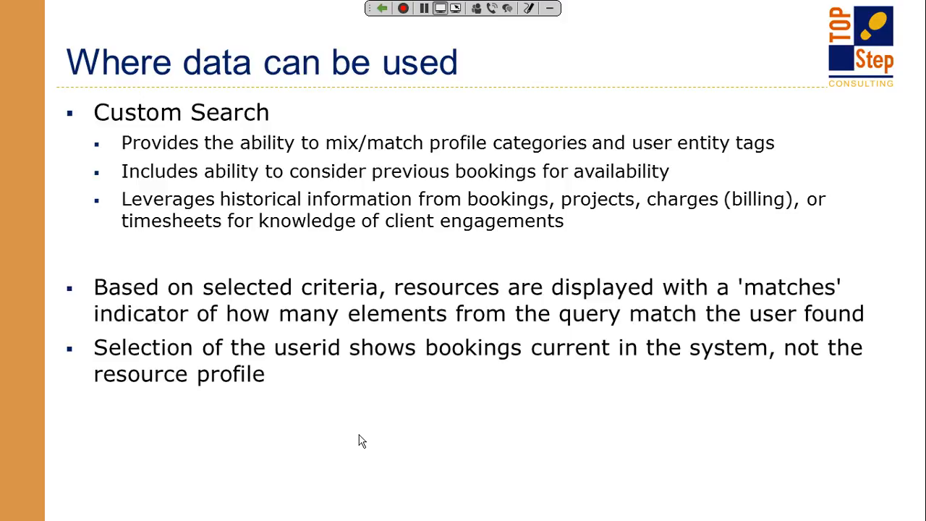
click(359, 435)
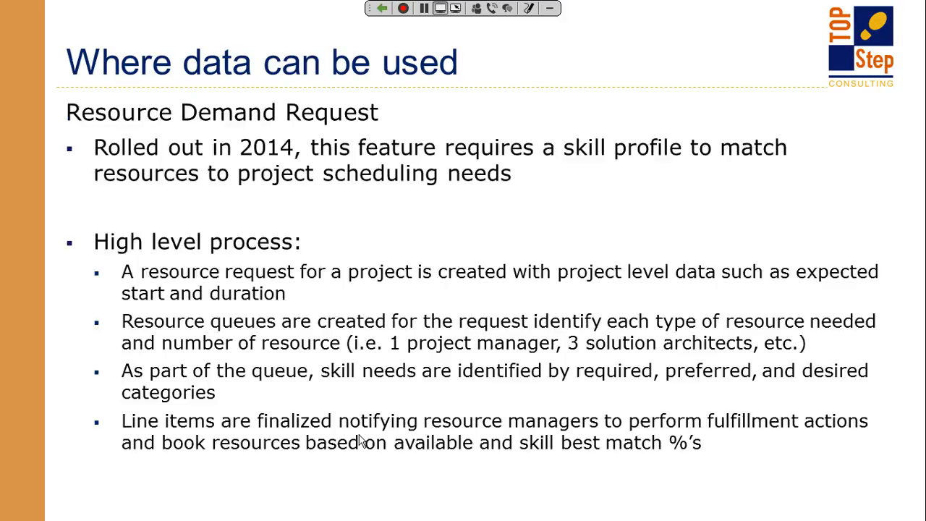